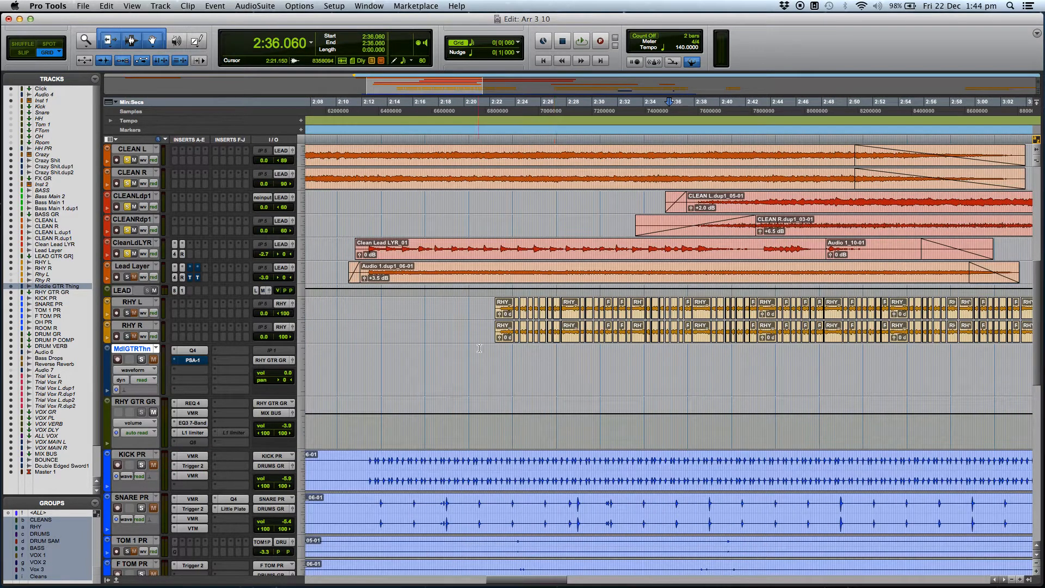
# Select and copy the song section from about 2:09.4 to 2:54.7 across all tracks.
pyautogui.press('r')
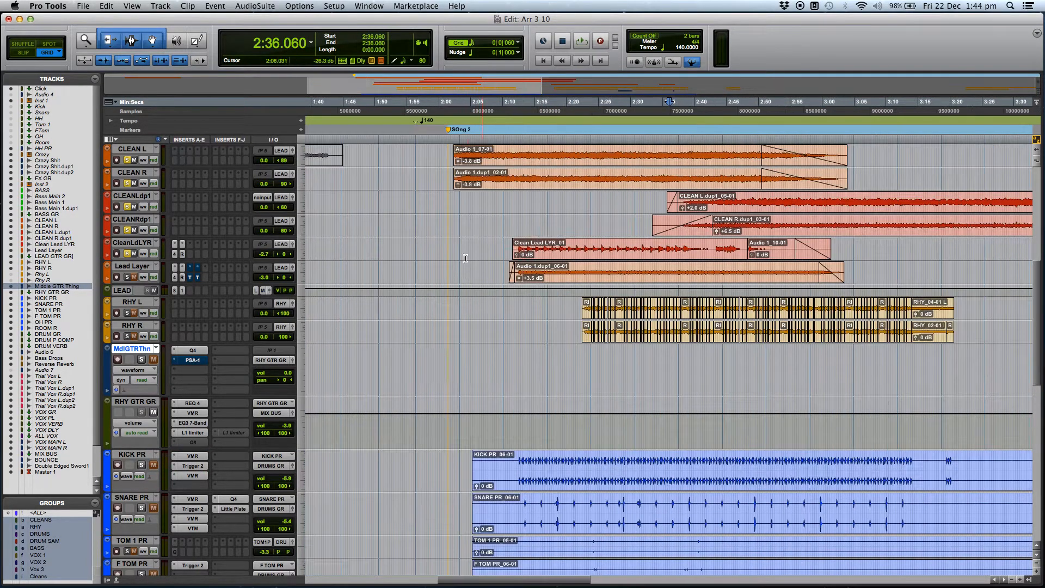
pyautogui.click(528, 245)
pyautogui.press('t')
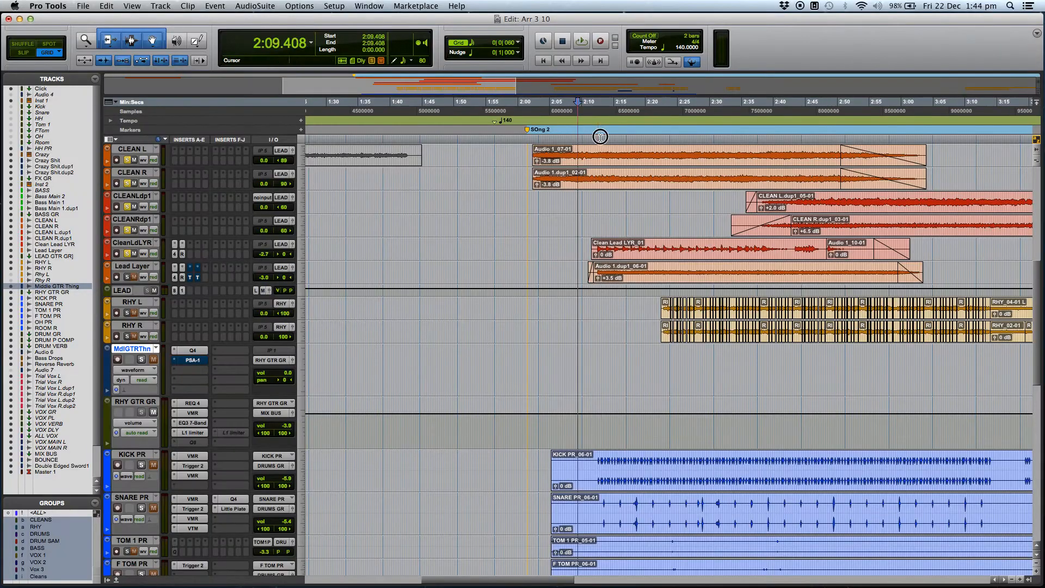
pyautogui.moveTo(600, 136); pyautogui.dragTo(868, 131)
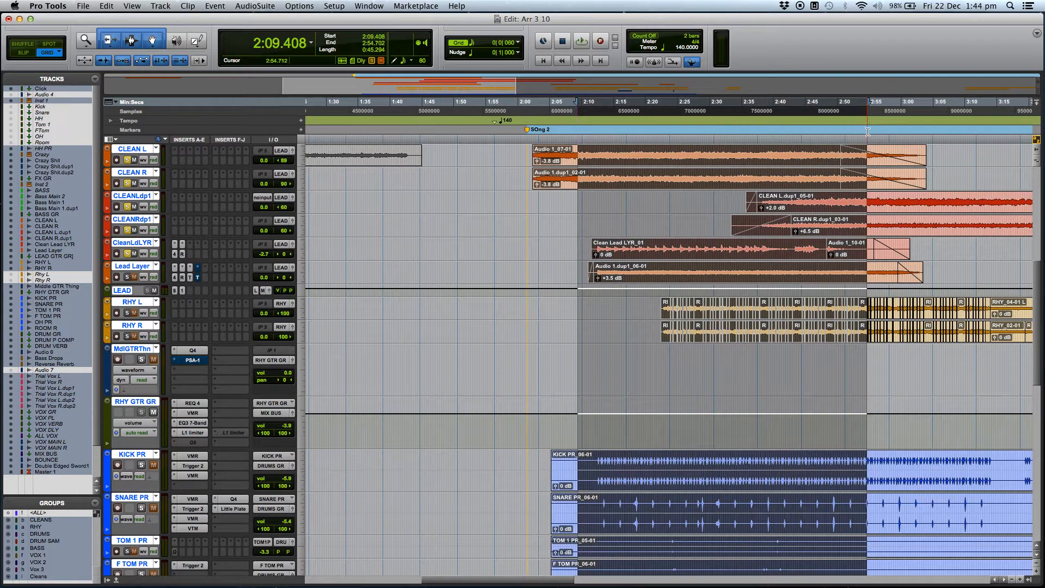
# Paste the copied section across all tracks in the empty part of the timeline at about 8:34.077.
pyautogui.press('super+bracketleft')
pyautogui.press('super+bracketleft')
pyautogui.press('super+bracketleft')
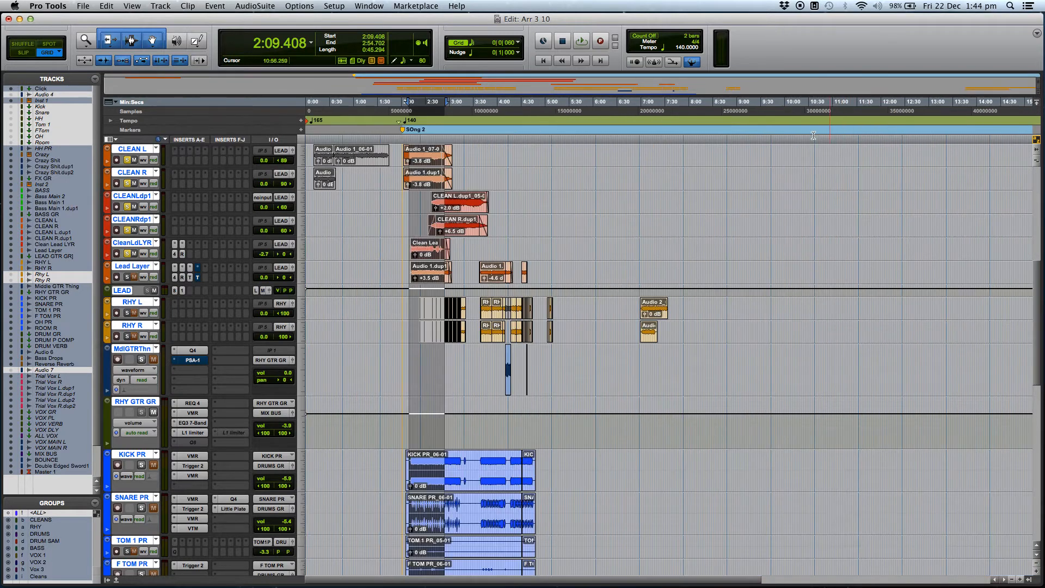
pyautogui.click(718, 139)
pyautogui.press('super+bracketright')
pyautogui.press('super+bracketright')
pyautogui.press('super+bracketright')
pyautogui.press('super+bracketright')
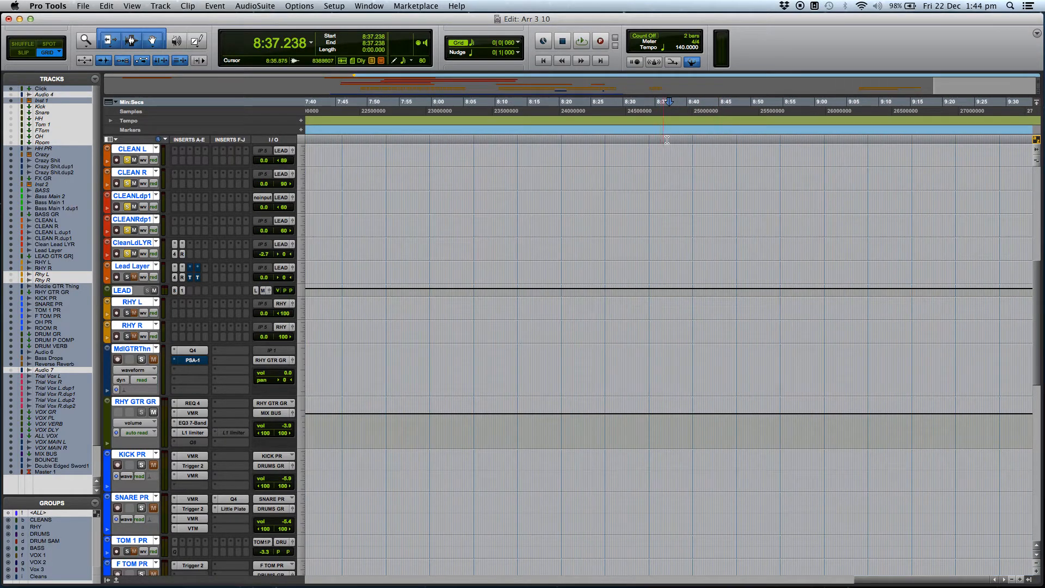
pyautogui.click(628, 139)
pyautogui.press('super+bracketright')
pyautogui.press('super+bracketright')
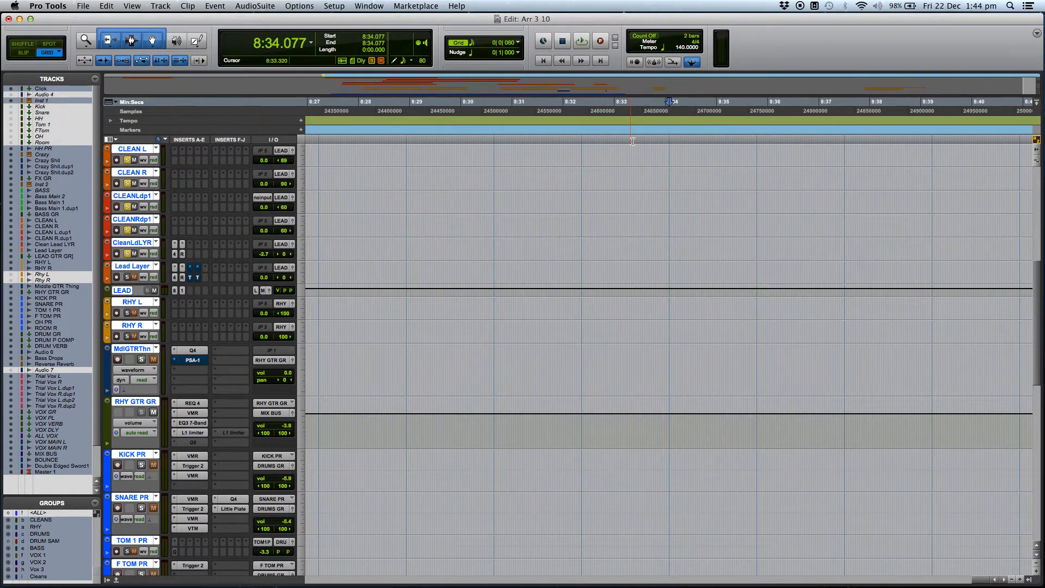
pyautogui.press('super+v')
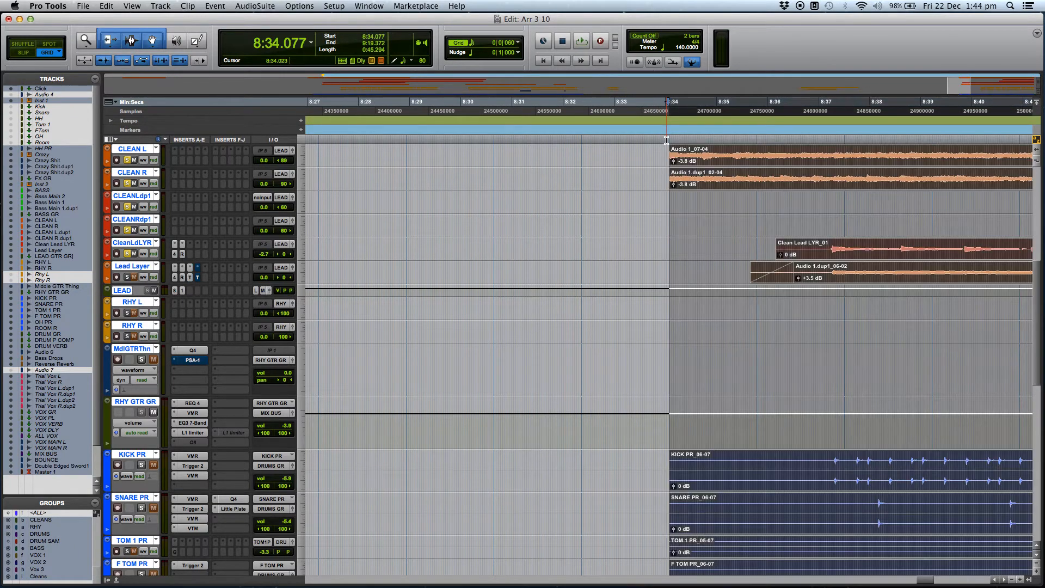
# Delete all chopped rhythm guitar clips after the first one on RHY L and RHY R in the pasted section.
pyautogui.press('super+bracketleft')
pyautogui.press('super+bracketleft')
pyautogui.press('super+bracketleft')
pyautogui.press('super+bracketleft')
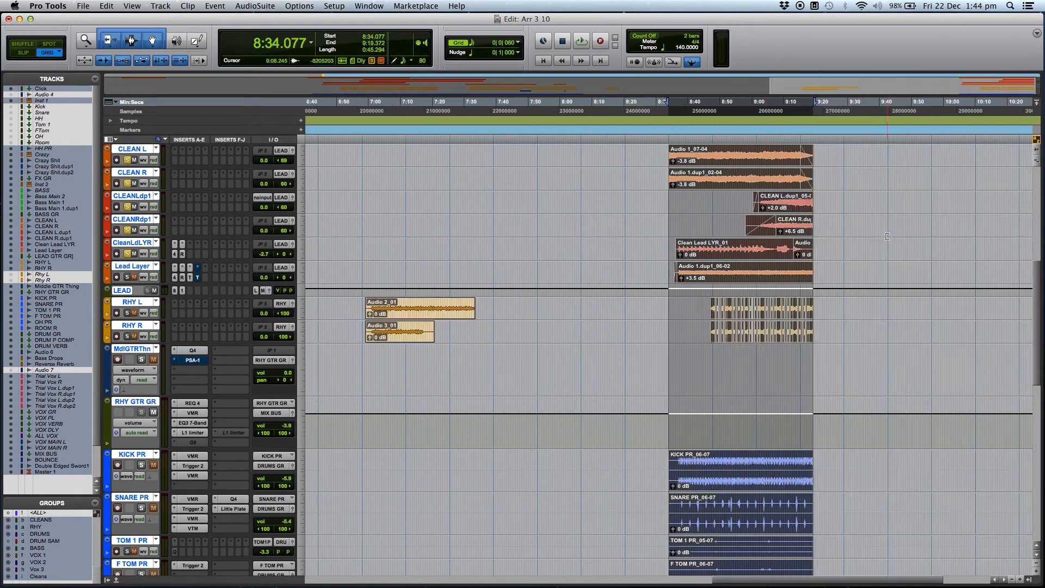
pyautogui.click(736, 355)
pyautogui.press('super+bracketright')
pyautogui.press('super+bracketright')
pyautogui.press('super+bracketright')
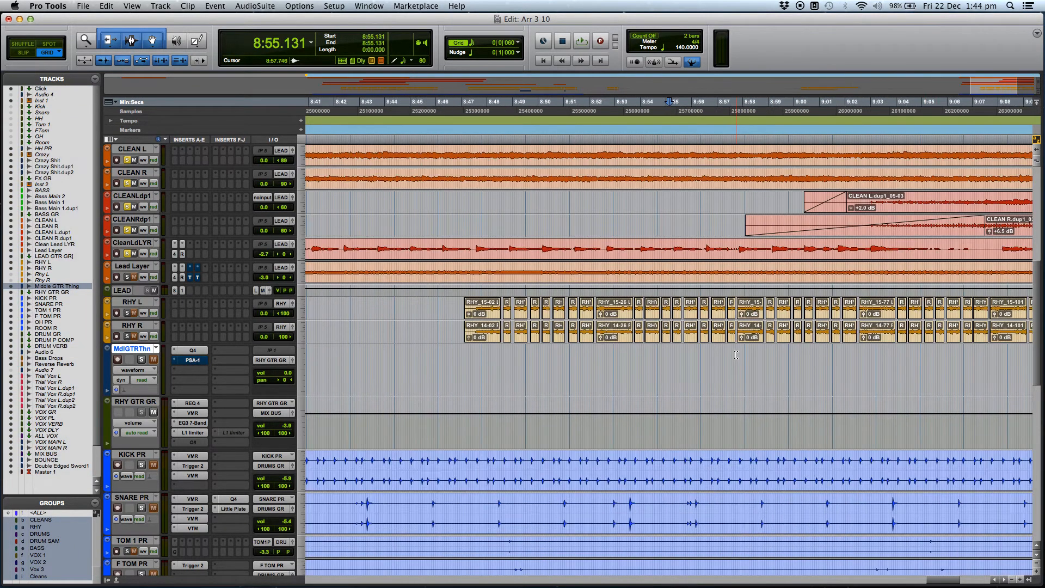
pyautogui.click(539, 351)
pyautogui.press('super+bracketright')
pyautogui.press('super+bracketright')
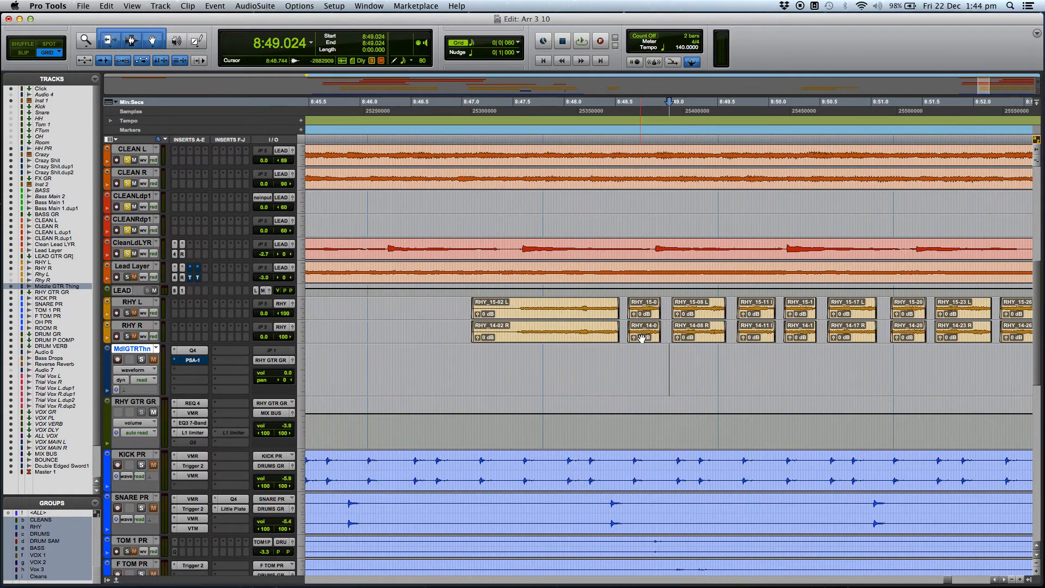
pyautogui.click(642, 337)
pyautogui.press('super+bracketleft')
pyautogui.press('super+bracketleft')
pyautogui.press('super+bracketleft')
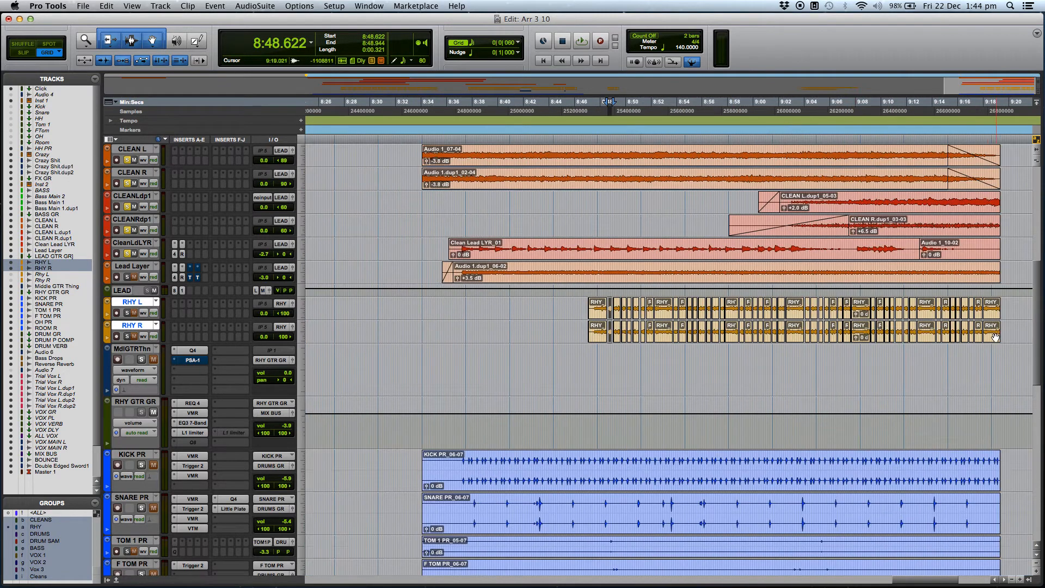
pyautogui.keyDown('shift'); pyautogui.click(993, 337); pyautogui.keyUp('shift')
pyautogui.press('Delete')
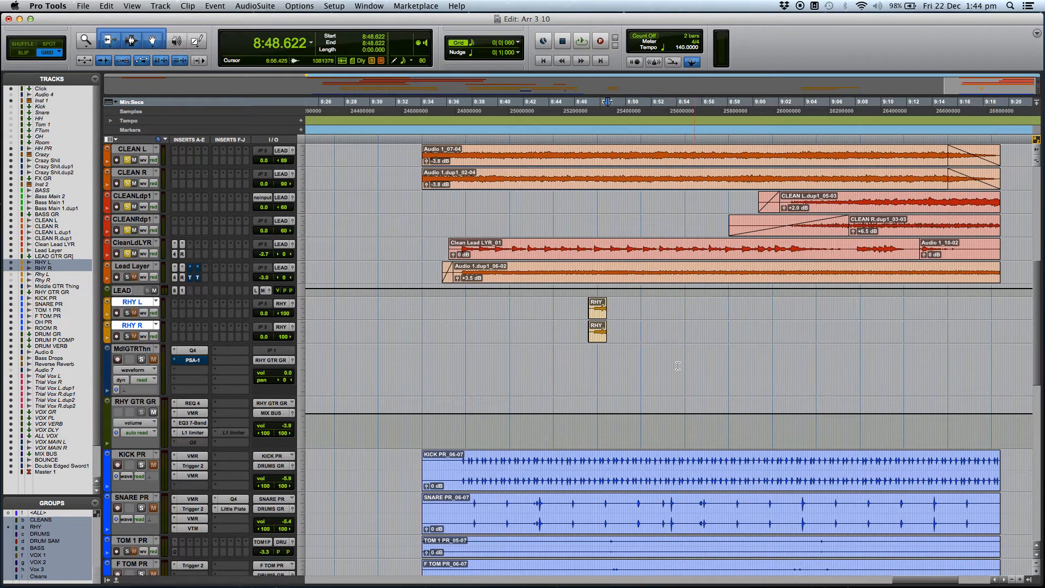
# Extend the ends of the remaining RHY L and RHY R clips to about 9:13.5 to restore continuous takes.
pyautogui.click(613, 359)
pyautogui.press('super+bracketright')
pyautogui.moveTo(680, 330); pyautogui.dragTo(989, 335)
pyautogui.press('r')
pyautogui.press('r')
pyautogui.press('r')
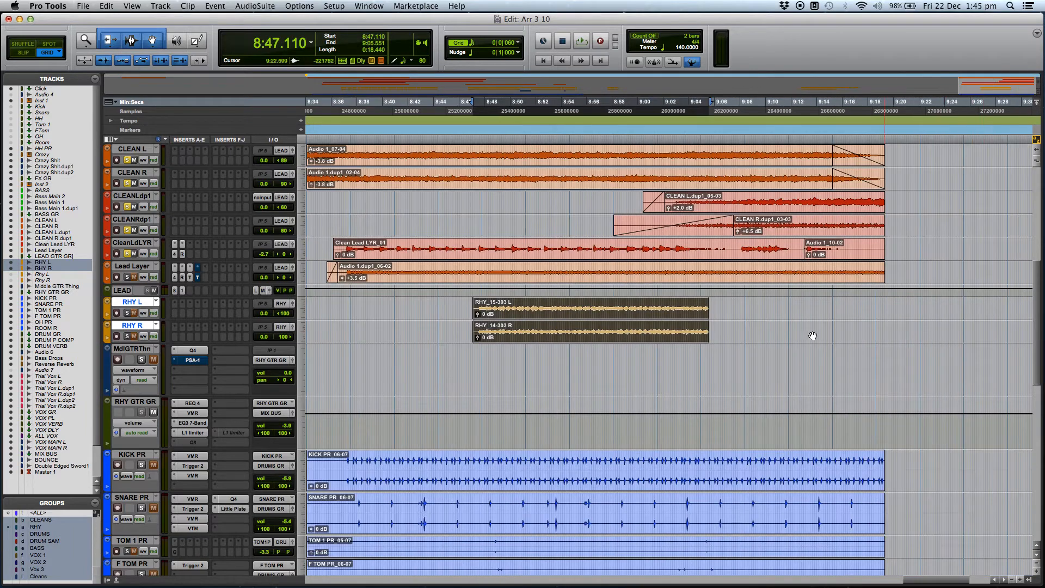
pyautogui.moveTo(707, 327); pyautogui.dragTo(893, 326)
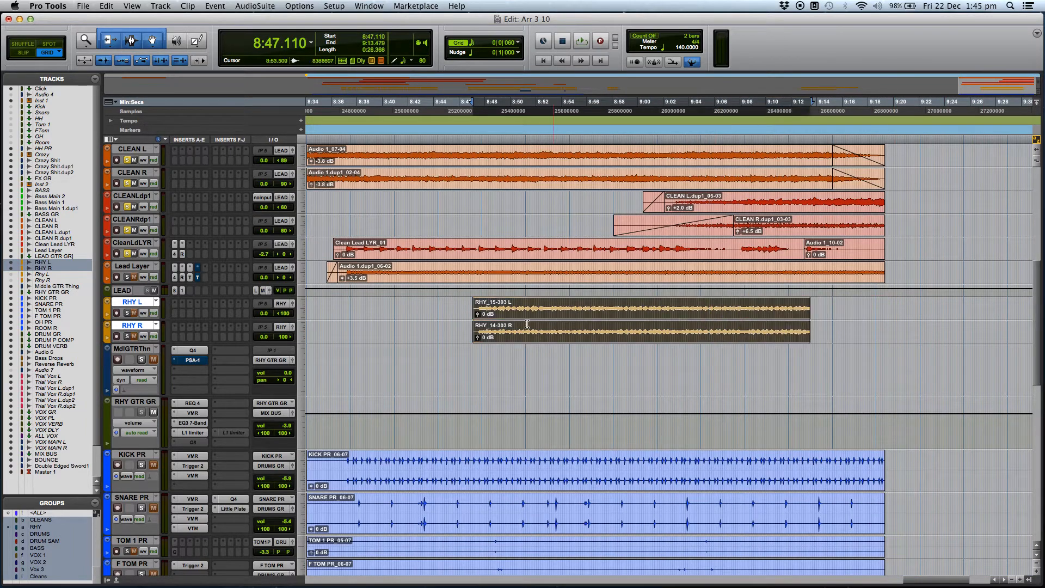
# Place the edit cursor at about 8:47.122, at the start of the extended rhythm guitar clips.
pyautogui.click(493, 308)
pyautogui.press('t')
pyautogui.press('t')
pyautogui.press('t')
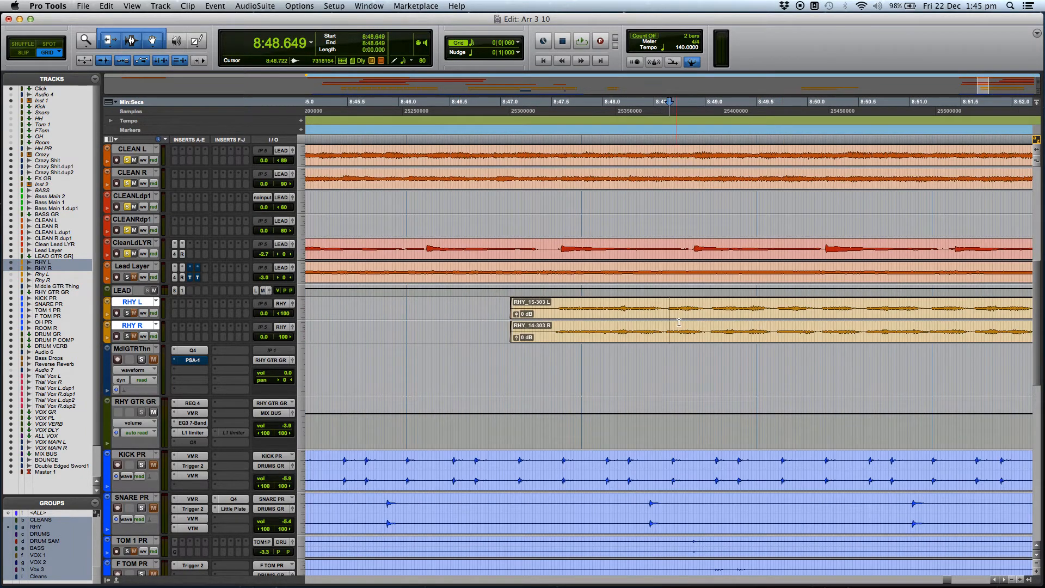
pyautogui.press('t')
pyautogui.press('t')
pyautogui.press('r')
pyautogui.press('r')
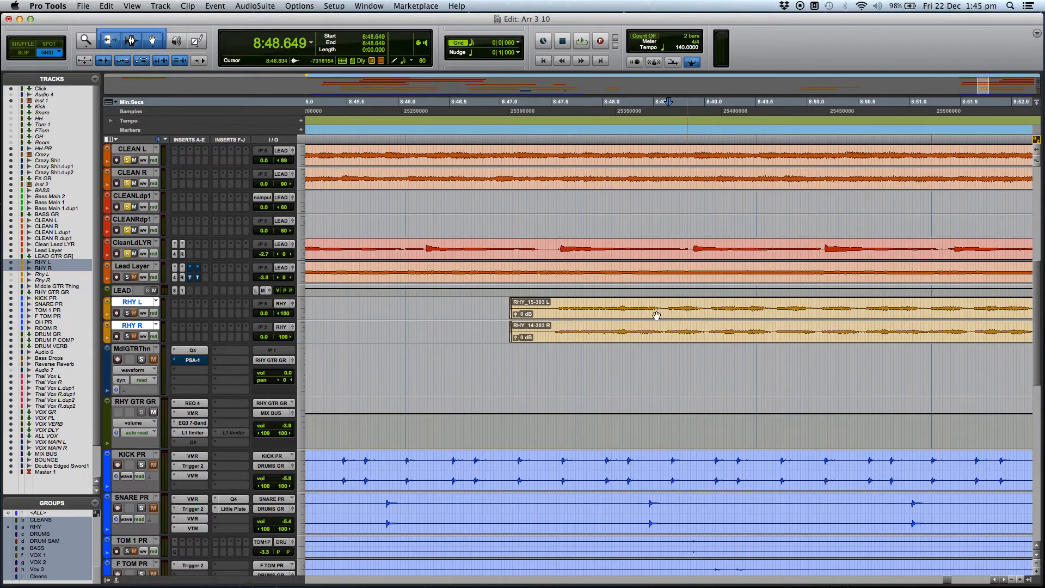
pyautogui.click(513, 370)
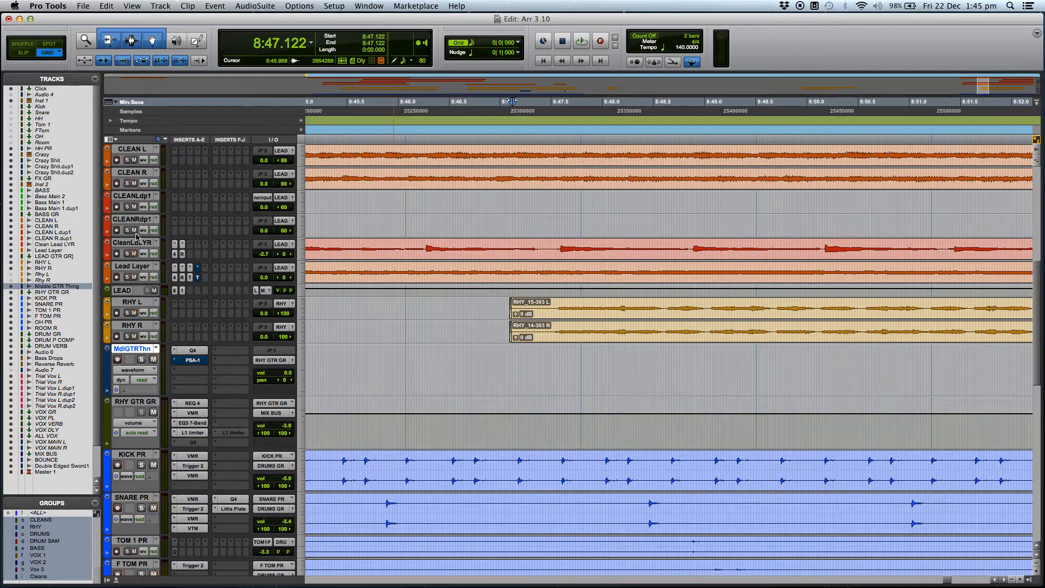
# Solo the RHY L and RHY R tracks and play the unedited rhythm guitars from about 8:47.122, then stop.
pyautogui.click(127, 336)
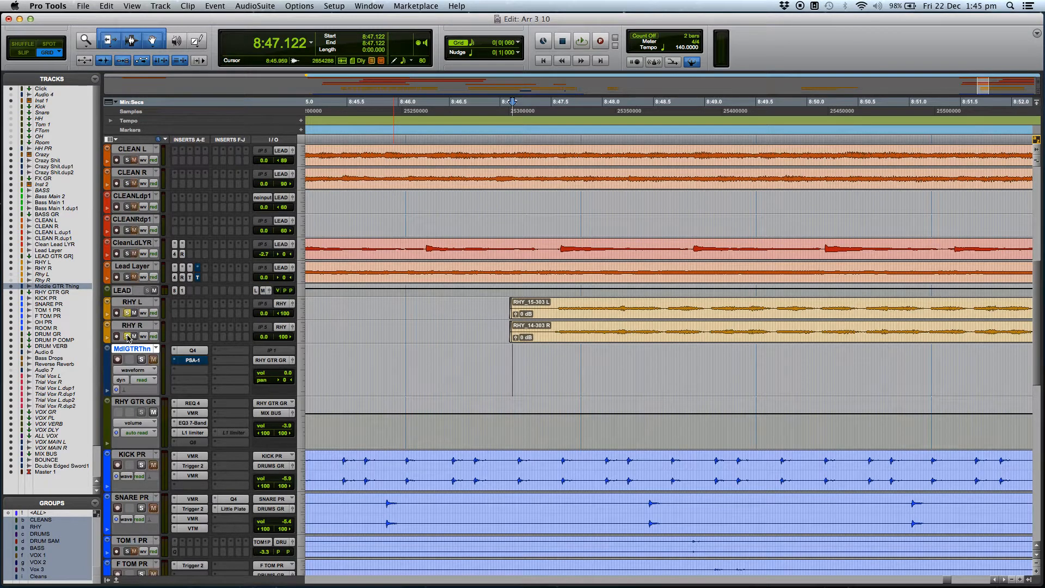
pyautogui.press('super+bracketleft')
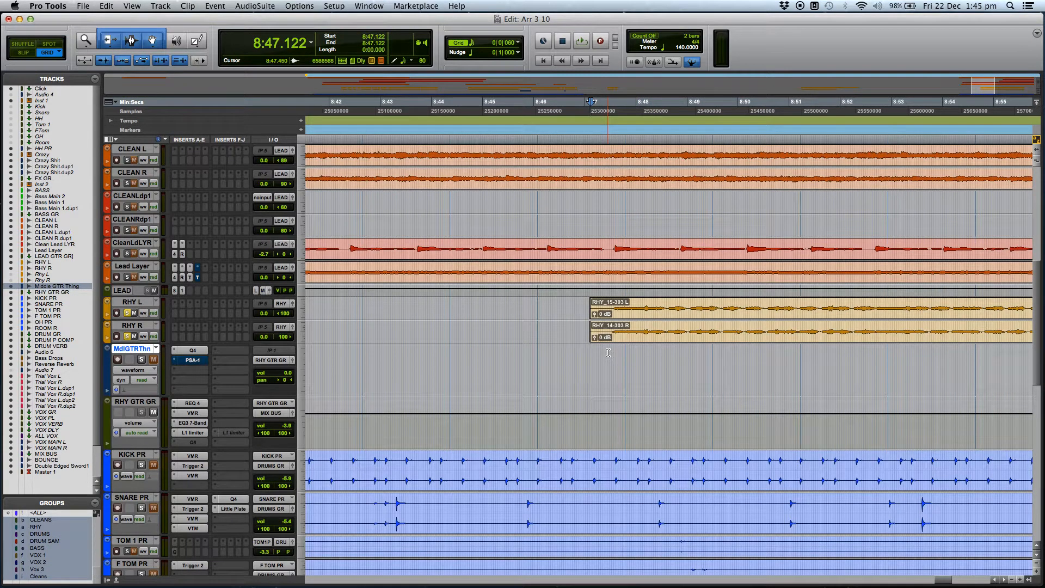
pyautogui.press('space')
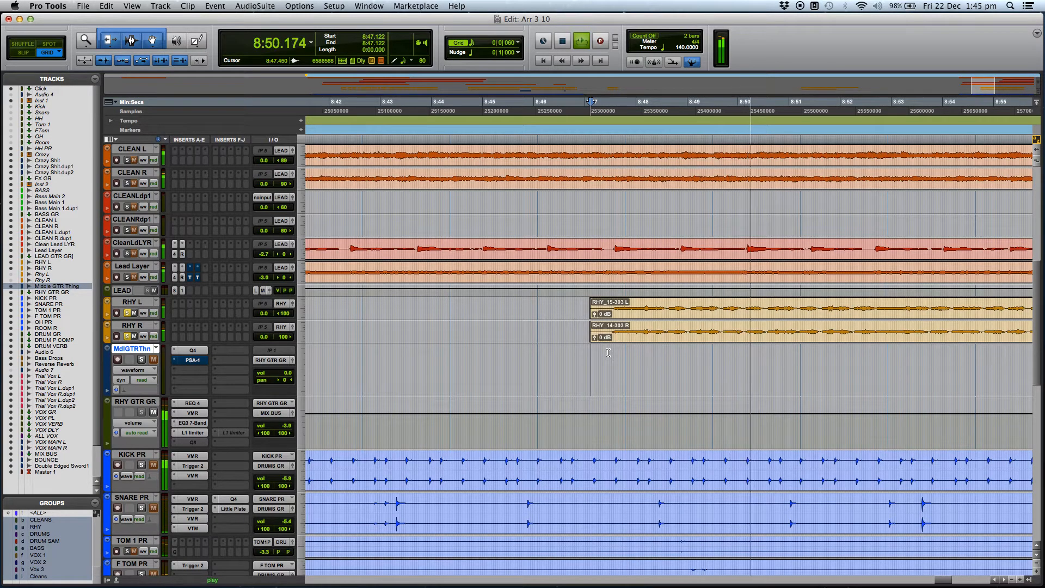
pyautogui.press('super+bracketleft')
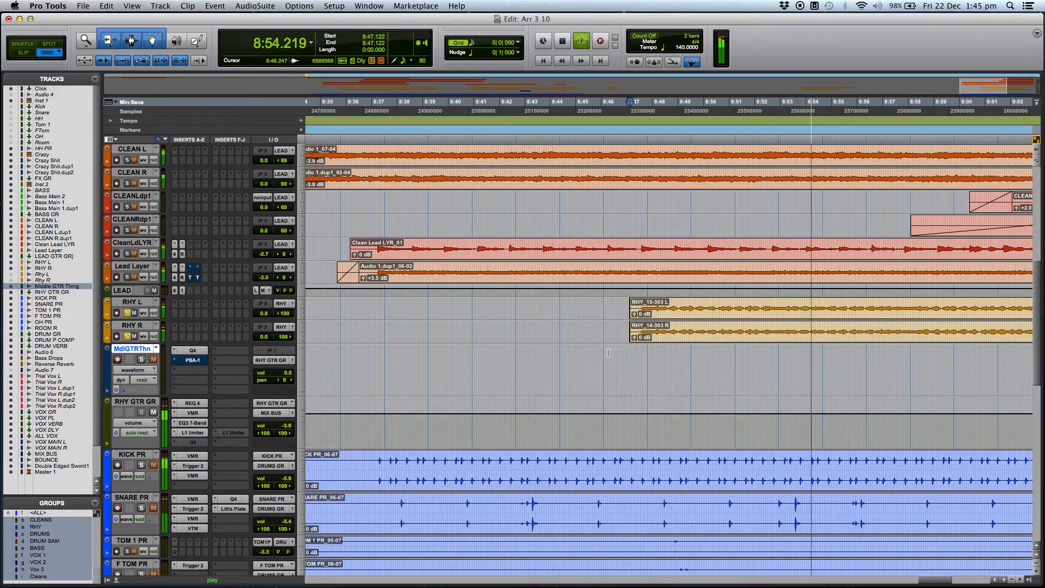
pyautogui.scroll(4, 619, 359)
pyautogui.scroll(-3, 620, 359)
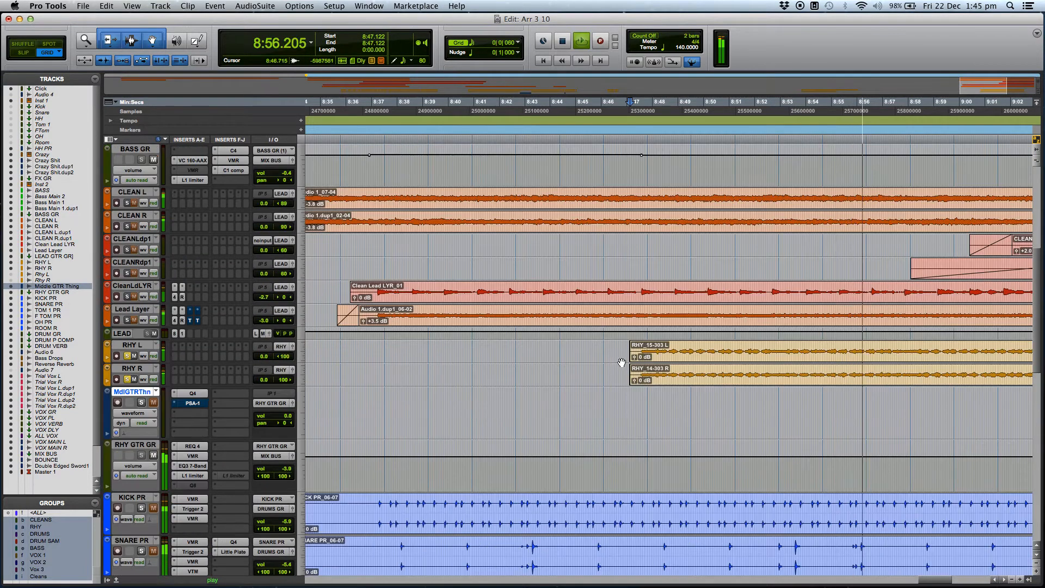
pyautogui.press('super+bracketleft')
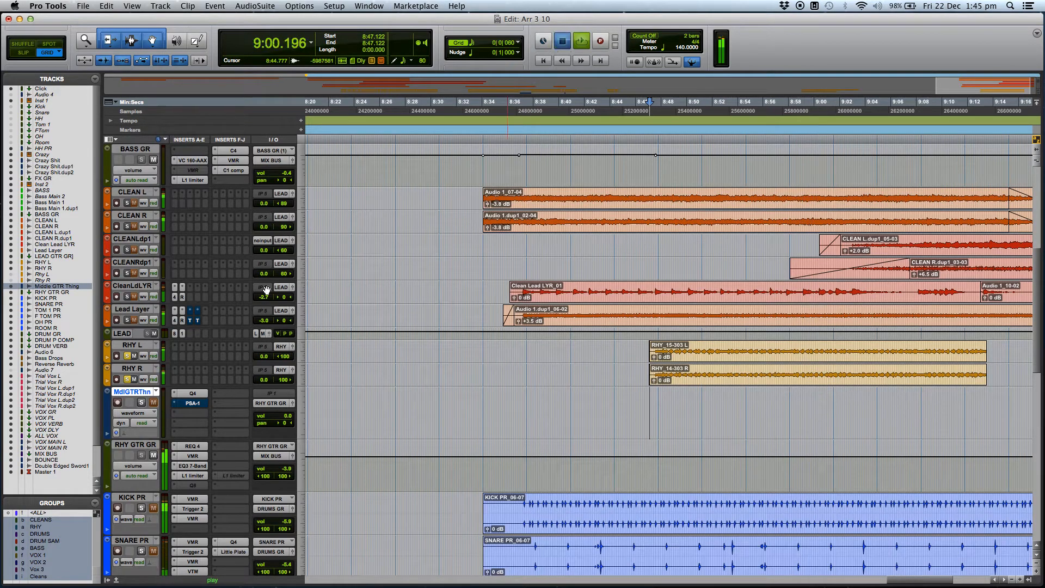
pyautogui.press('space')
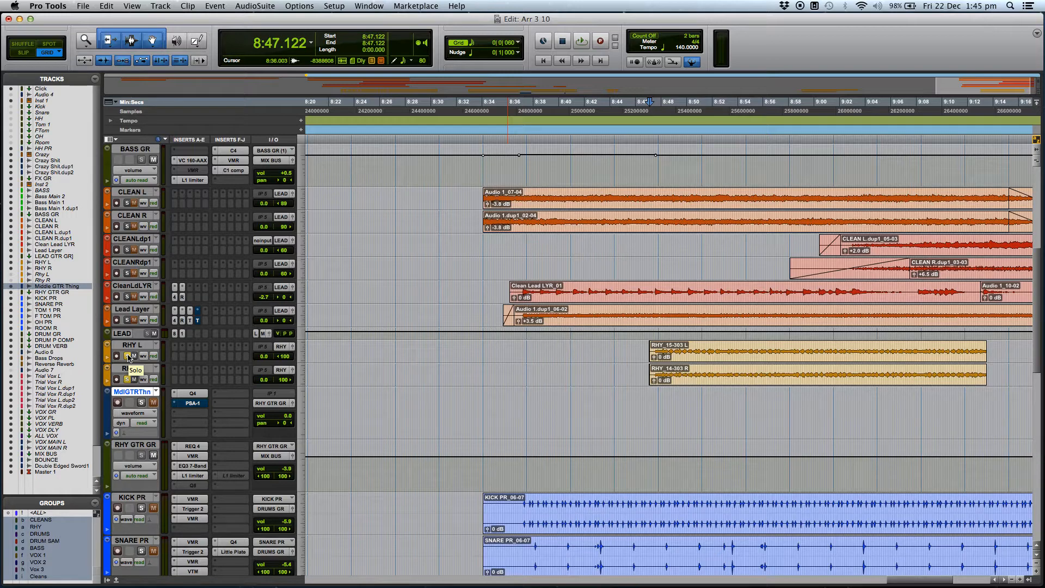
# Unsolo the rhythm guitars and play the section from about 8:46.747, then stop playback.
pyautogui.click(128, 356)
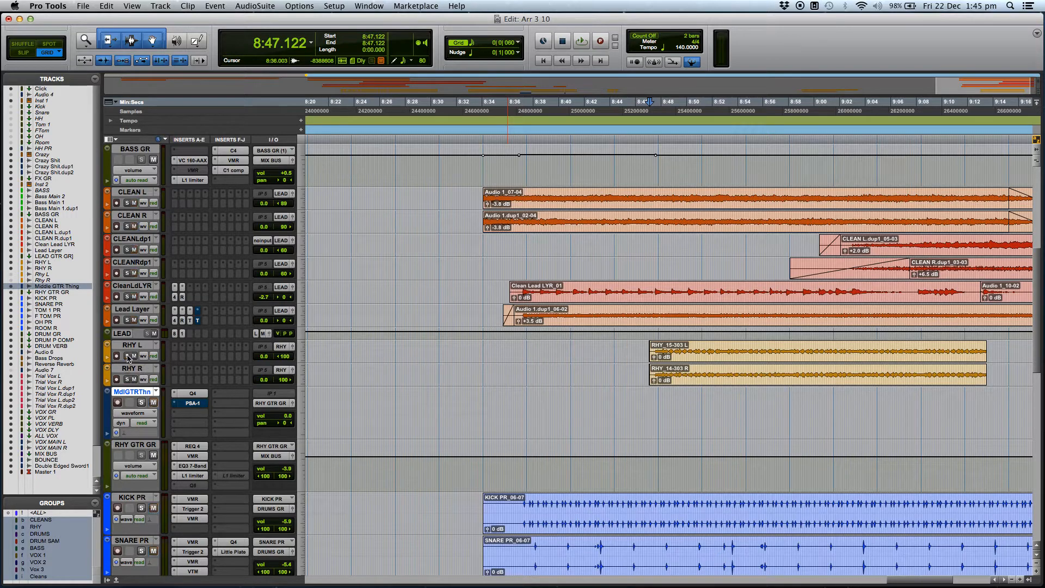
pyautogui.click(645, 394)
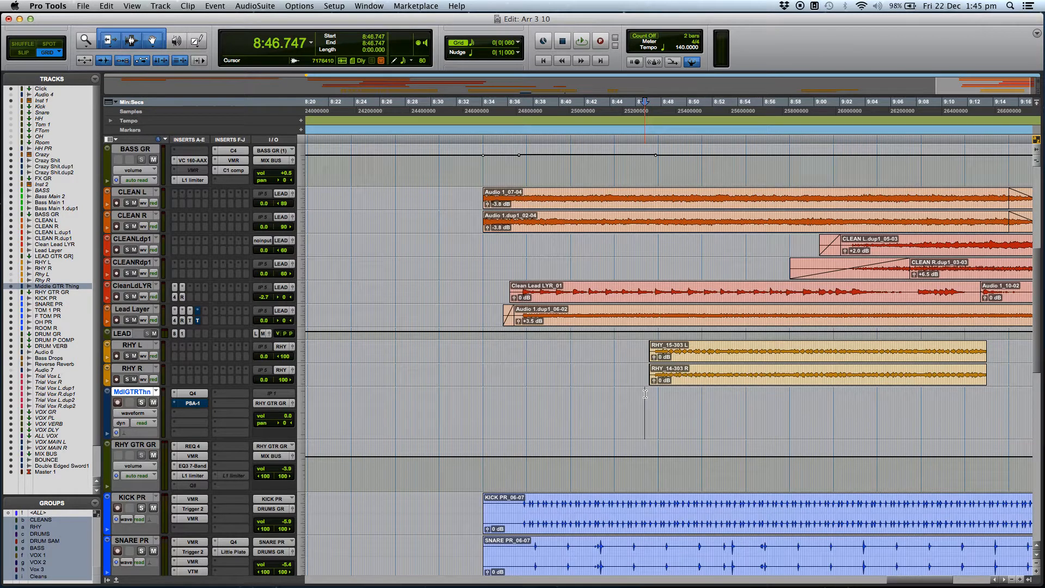
pyautogui.press('space')
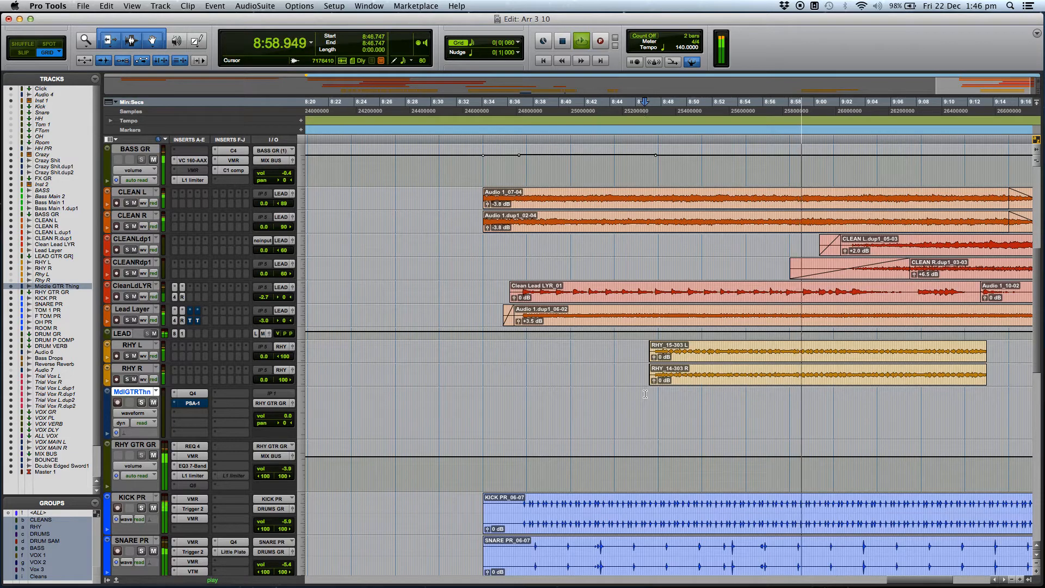
pyautogui.press('space')
# Delete the noisy space between the notes on RHY L and RHY R, starting at about 8:48.542.
pyautogui.click(670, 399)
pyautogui.press('super+bracketright')
pyautogui.press('super+bracketright')
pyautogui.press('super+bracketright')
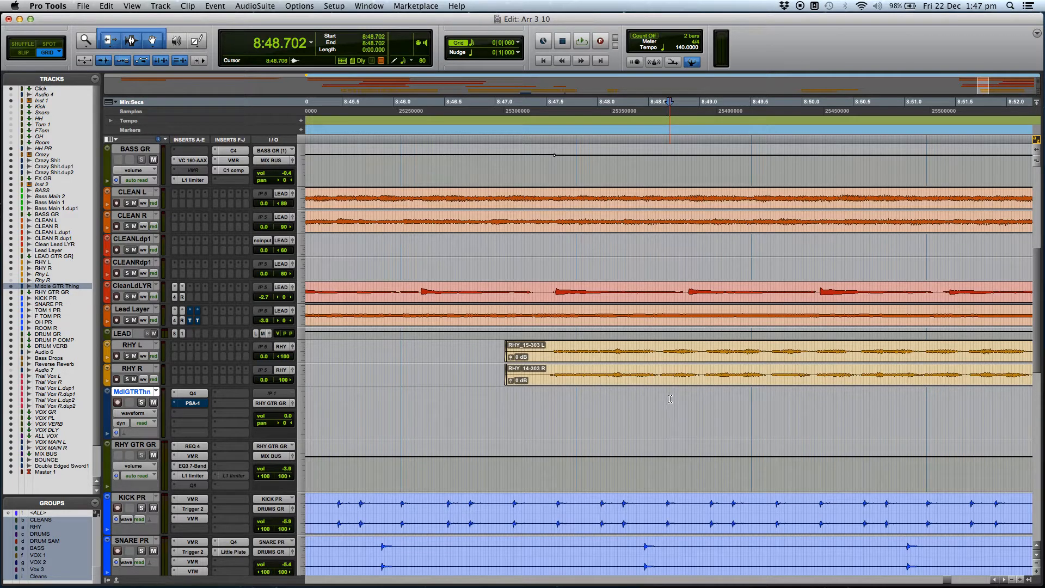
pyautogui.press('r')
pyautogui.click(670, 402)
pyautogui.press('t')
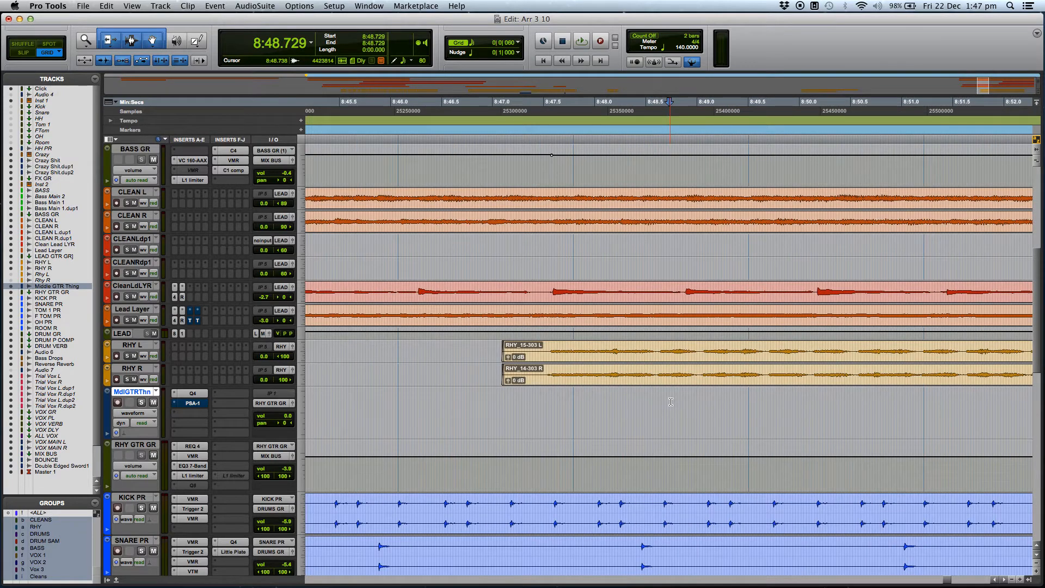
pyautogui.click(660, 345)
pyautogui.press('t')
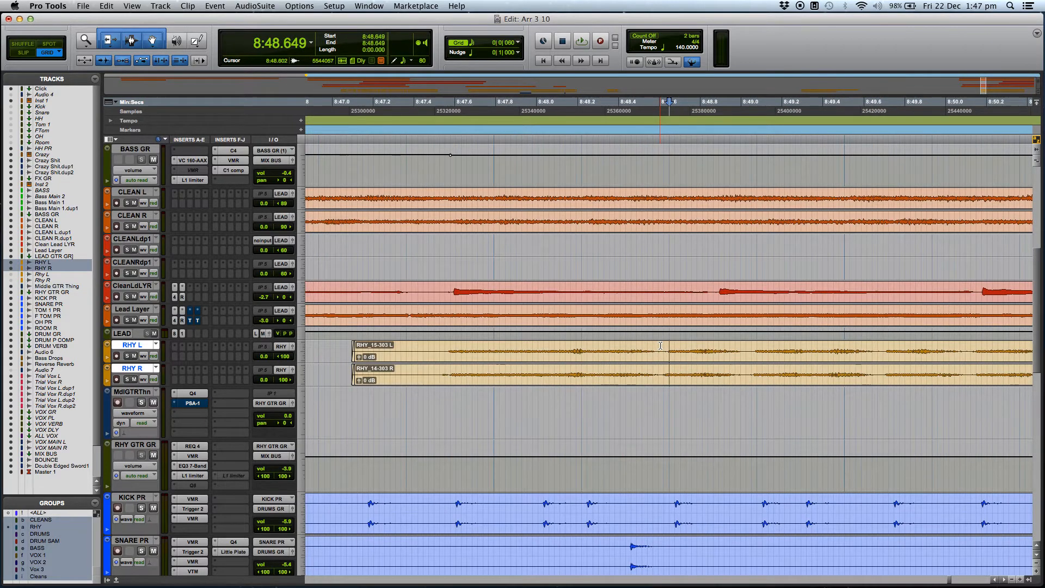
pyautogui.press('t')
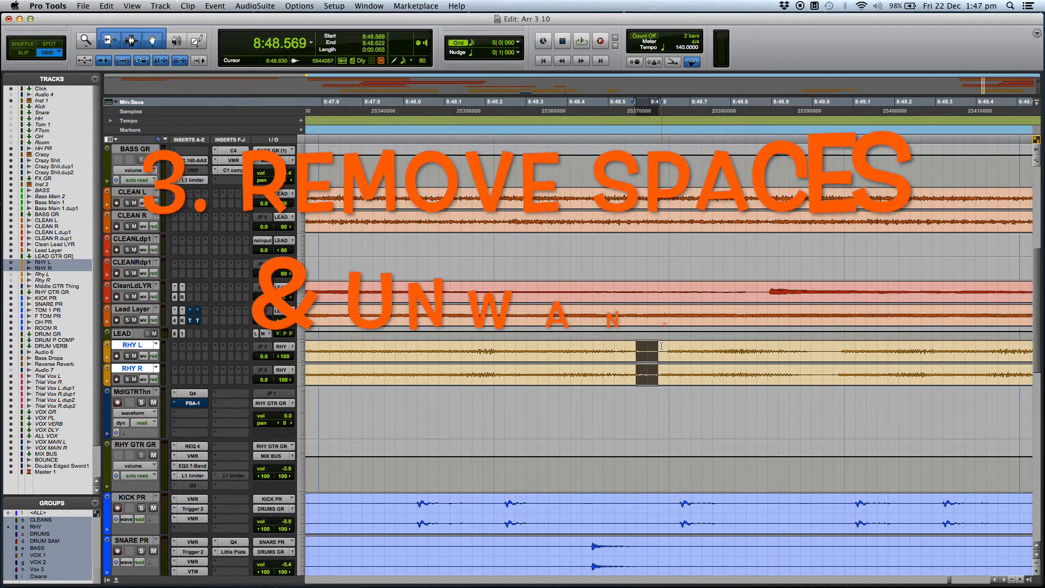
pyautogui.press('r')
pyautogui.click(656, 347)
pyautogui.press('t')
pyautogui.press('t')
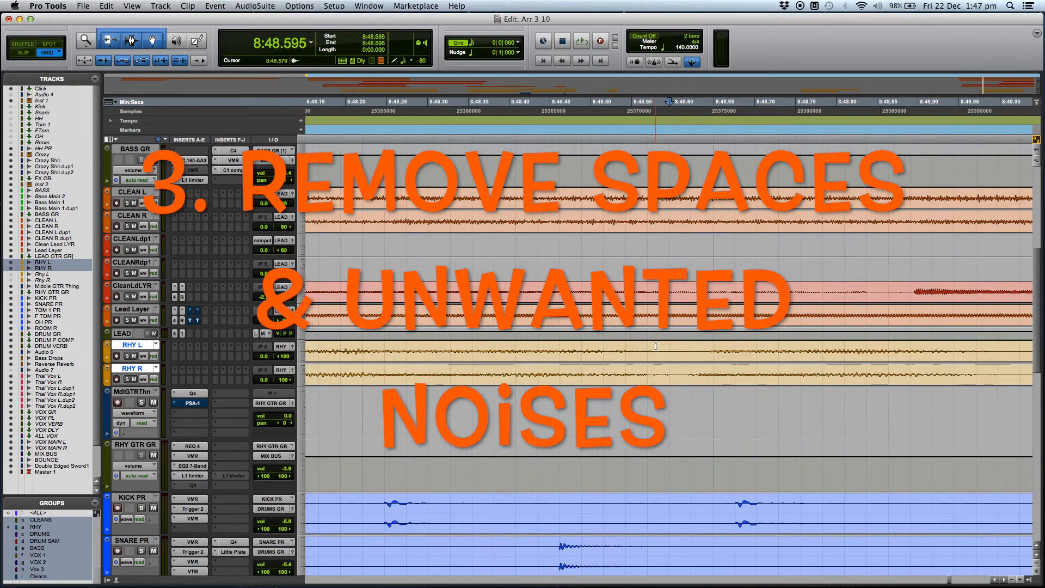
pyautogui.moveTo(627, 347); pyautogui.dragTo(691, 347)
pyautogui.press('Delete')
# Delete the next two spaces between notes on RHY L and RHY R, the second from about 8:49.586 to 8:49.694.
pyautogui.hscroll(5, 680, 359)
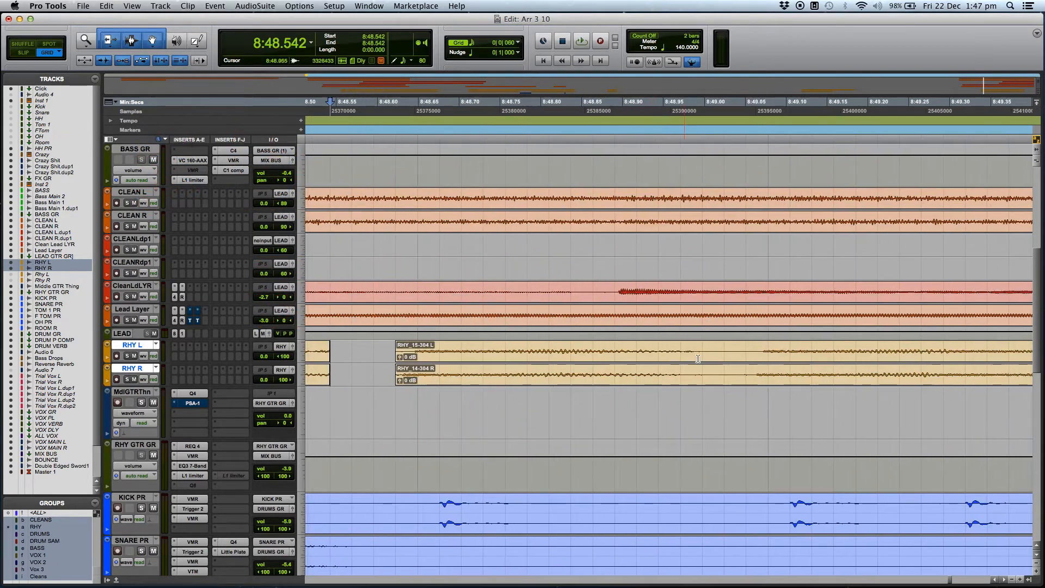
pyautogui.click(680, 346)
pyautogui.moveTo(679, 347); pyautogui.dragTo(888, 348)
pyautogui.press('Delete')
pyautogui.hscroll(5, 772, 347)
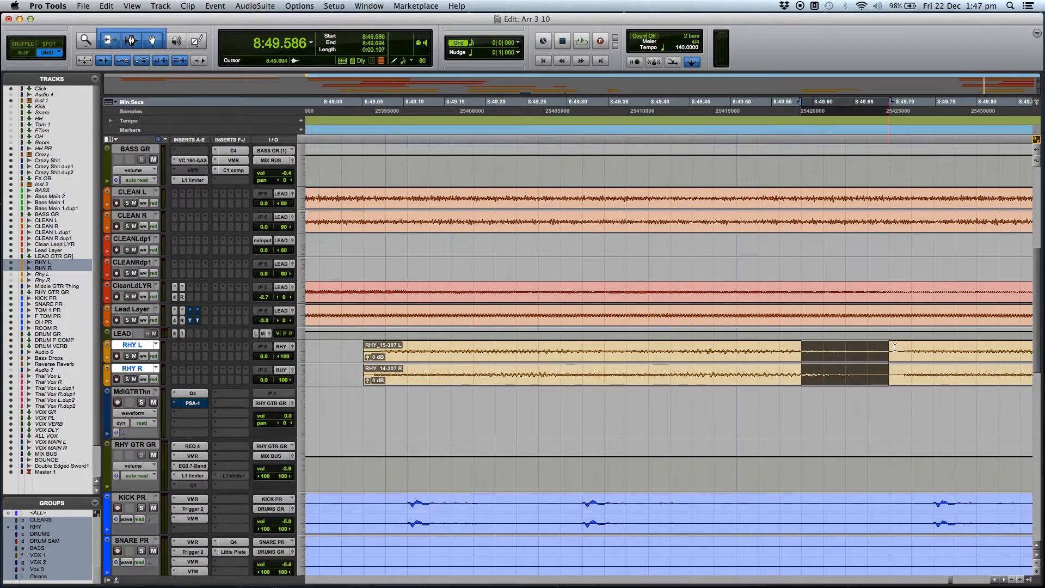
pyautogui.press('Delete')
# Delete the following space between notes on RHY L and RHY R, starting at about 8:50.069.
pyautogui.hscroll(1, 867, 349)
pyautogui.hscroll(5, 868, 349)
pyautogui.moveTo(775, 347); pyautogui.dragTo(825, 347)
pyautogui.press('Delete')
pyautogui.hscroll(5, 833, 351)
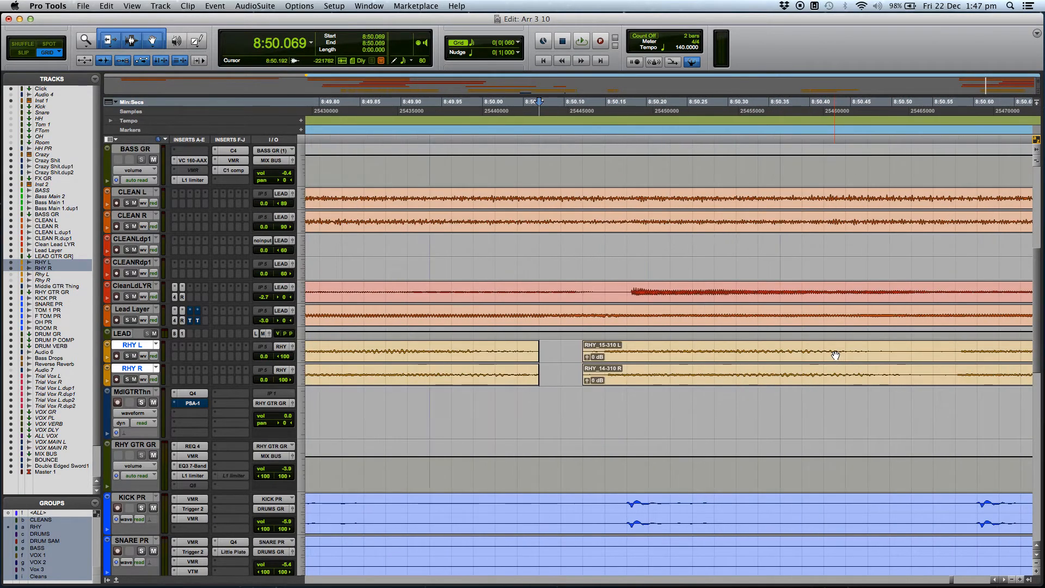
# Delete the next two spaces between notes on RHY L and RHY R, starting at about 8:50.470 and 8:51.113.
pyautogui.moveTo(709, 349); pyautogui.dragTo(783, 346)
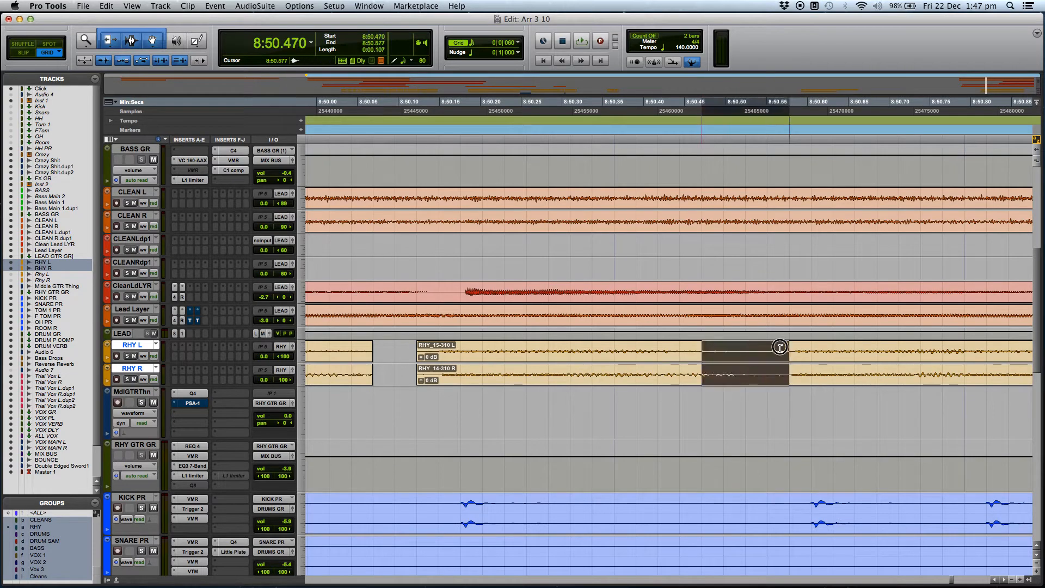
pyautogui.press('Delete')
pyautogui.hscroll(6, 793, 358)
pyautogui.hscroll(2, 793, 358)
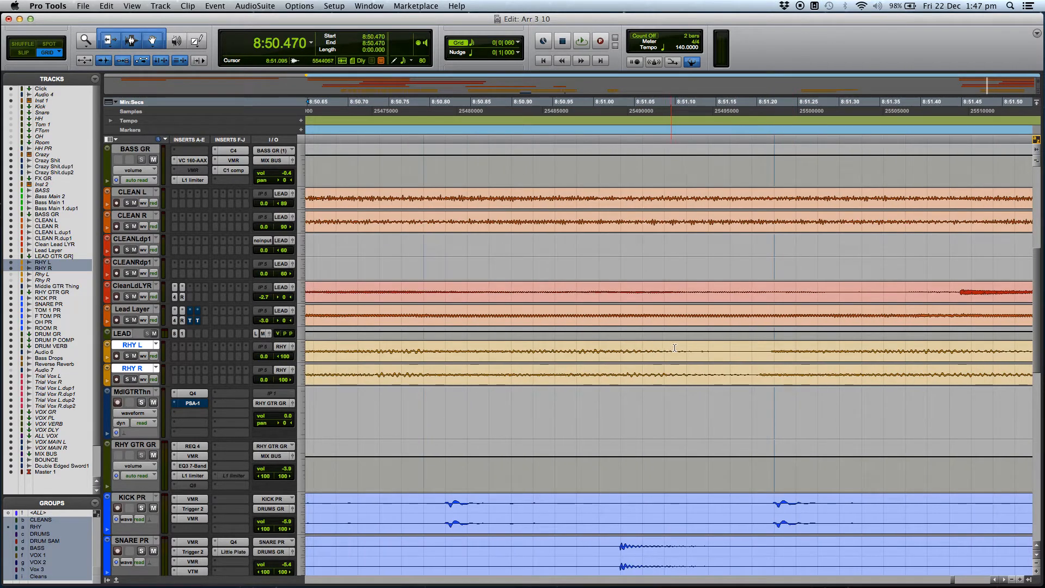
pyautogui.moveTo(685, 348); pyautogui.dragTo(756, 347)
pyautogui.press('Delete')
# Delete the following two spaces between notes on RHY L and RHY R, the second starting at about 8:52.185.
pyautogui.hscroll(6, 766, 366)
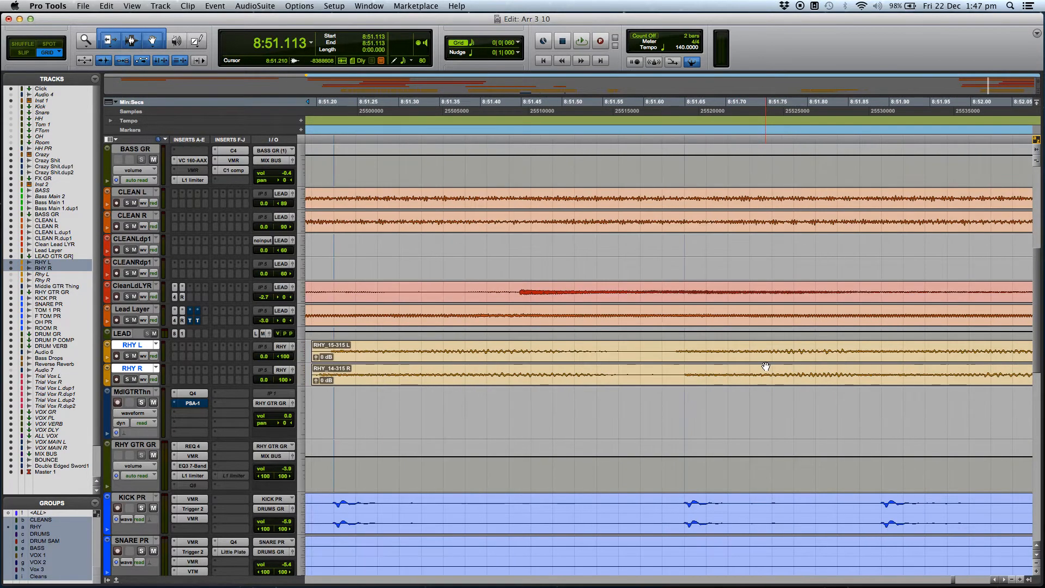
pyautogui.moveTo(606, 349); pyautogui.dragTo(665, 345)
pyautogui.press('Delete')
pyautogui.hscroll(6, 748, 366)
pyautogui.hscroll(2, 748, 367)
pyautogui.moveTo(733, 347); pyautogui.dragTo(795, 351)
pyautogui.press('Delete')
# Delete the space between notes on RHY L and RHY R starting at about 8:53.711.
pyautogui.hscroll(8, 792, 359)
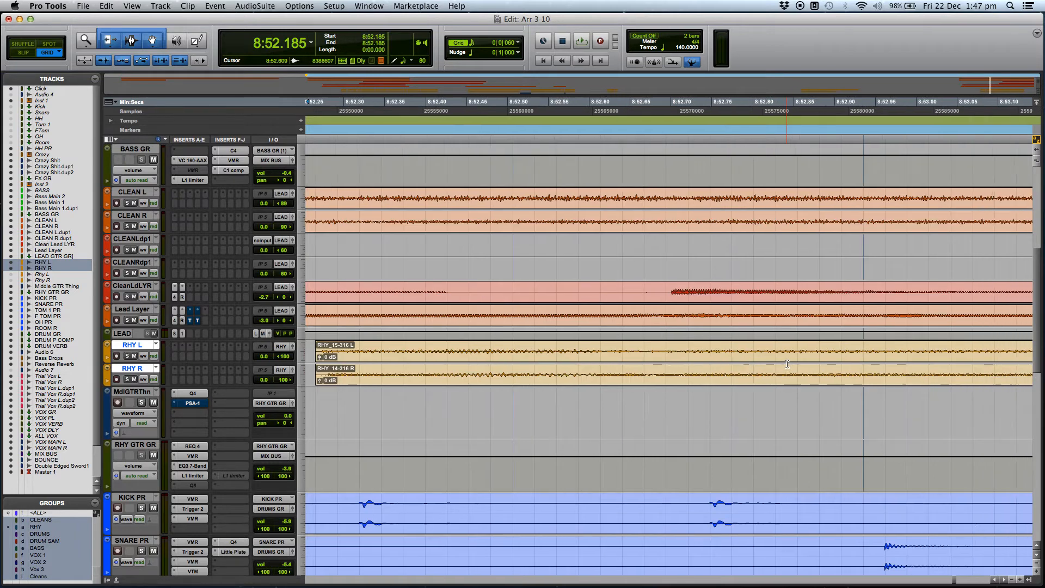
pyautogui.hscroll(9, 787, 364)
pyautogui.moveTo(751, 350); pyautogui.dragTo(794, 351)
pyautogui.press('Delete')
pyautogui.hscroll(-5, 788, 360)
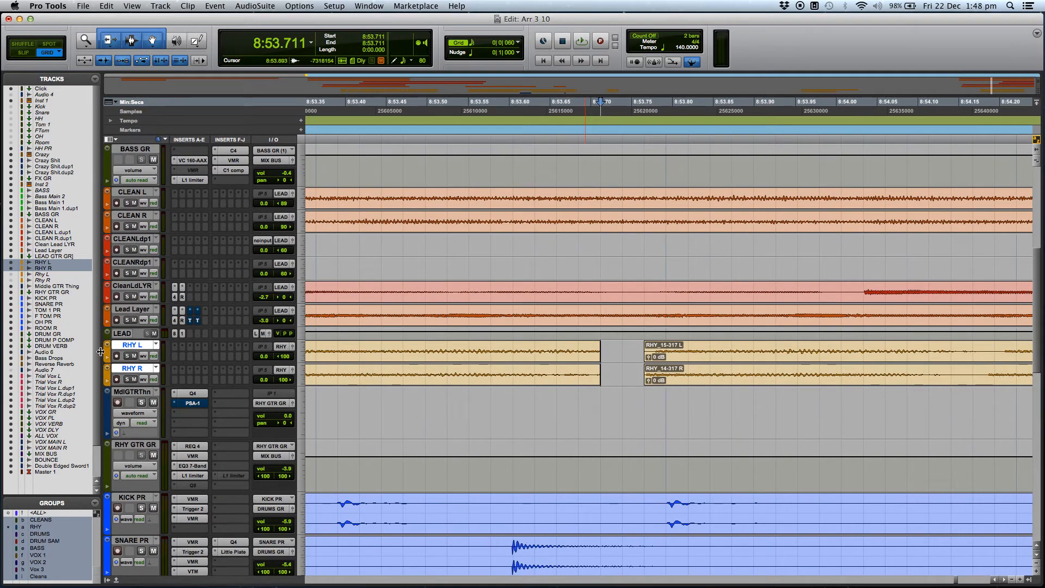
# Increase the height of the RHY L and RHY R tracks and delete the space between notes starting at about 8:54.113.
pyautogui.hotkey('ctrl', 'Up')
pyautogui.hotkey('ctrl', 'Up')
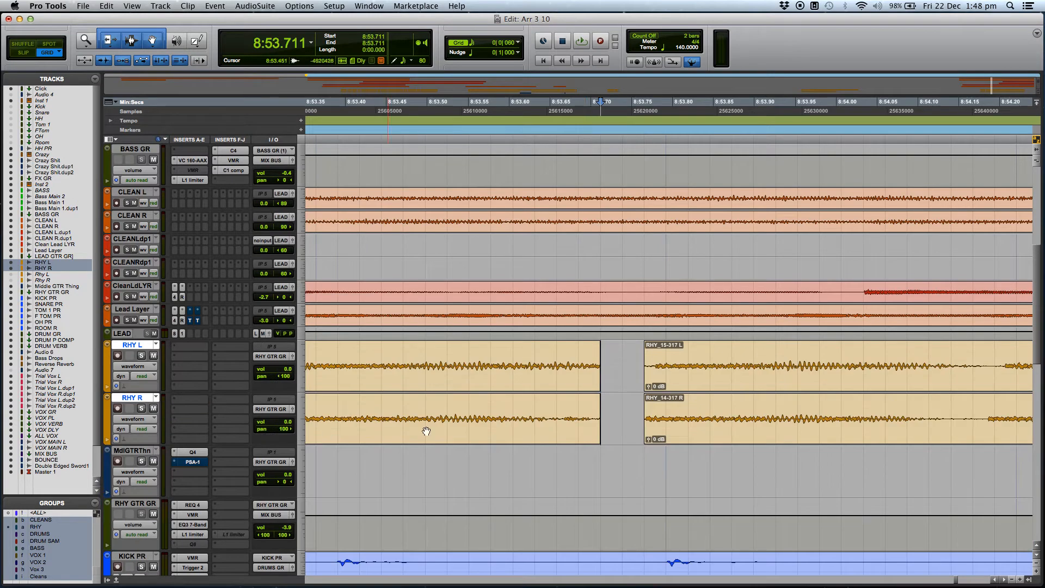
pyautogui.scroll(-2, 532, 411)
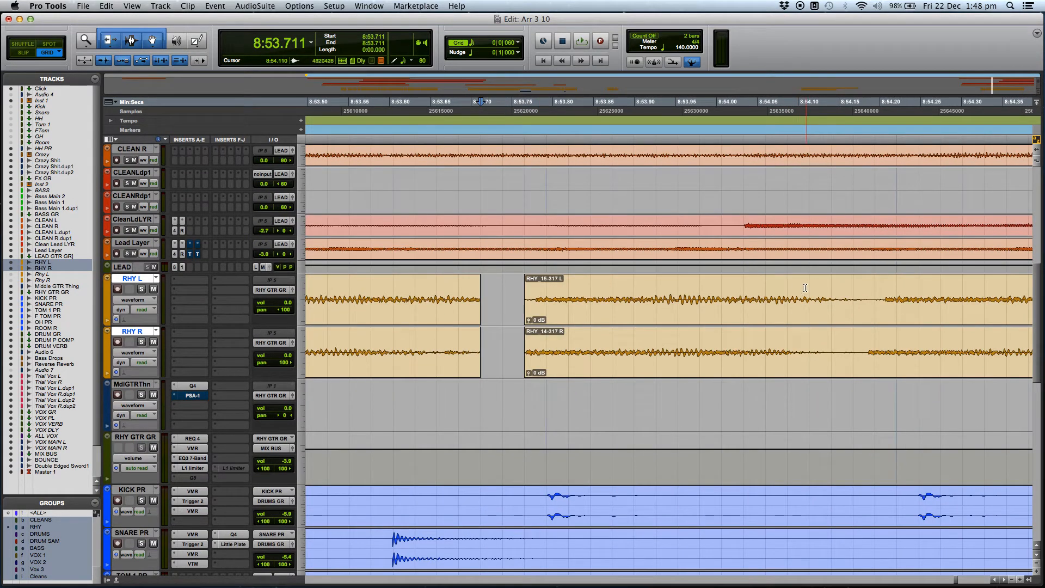
pyautogui.moveTo(811, 288); pyautogui.dragTo(858, 291)
pyautogui.press('Delete')
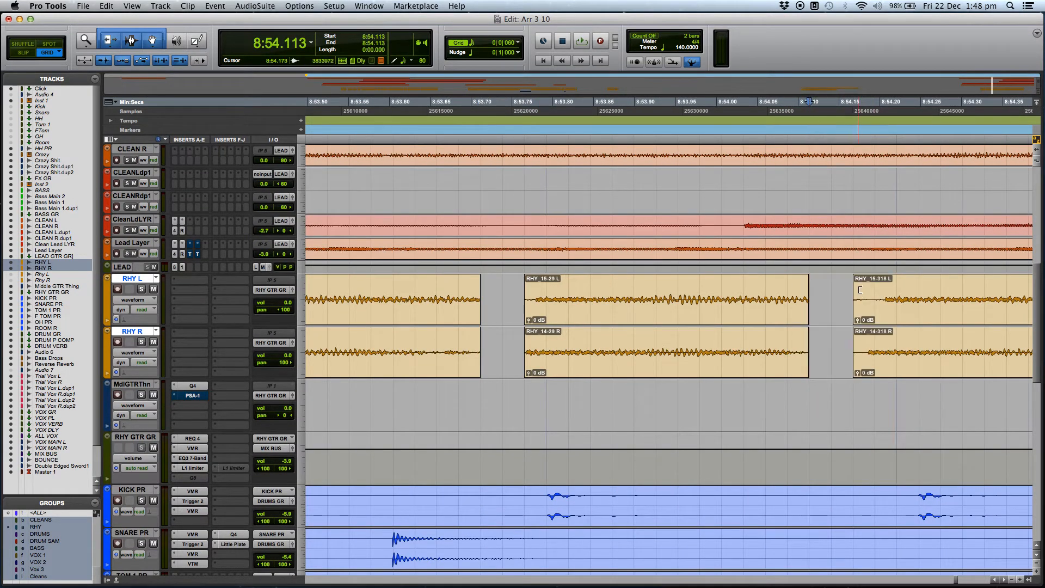
# Delete the next spaces between notes on RHY L and RHY R, up to the one from about 8:55.613 to 8:55.694.
pyautogui.hscroll(10, 860, 289)
pyautogui.moveTo(513, 289); pyautogui.dragTo(577, 287)
pyautogui.press('Delete')
pyautogui.moveTo(878, 289); pyautogui.dragTo(949, 292)
pyautogui.press('Delete')
pyautogui.hscroll(5, 929, 322)
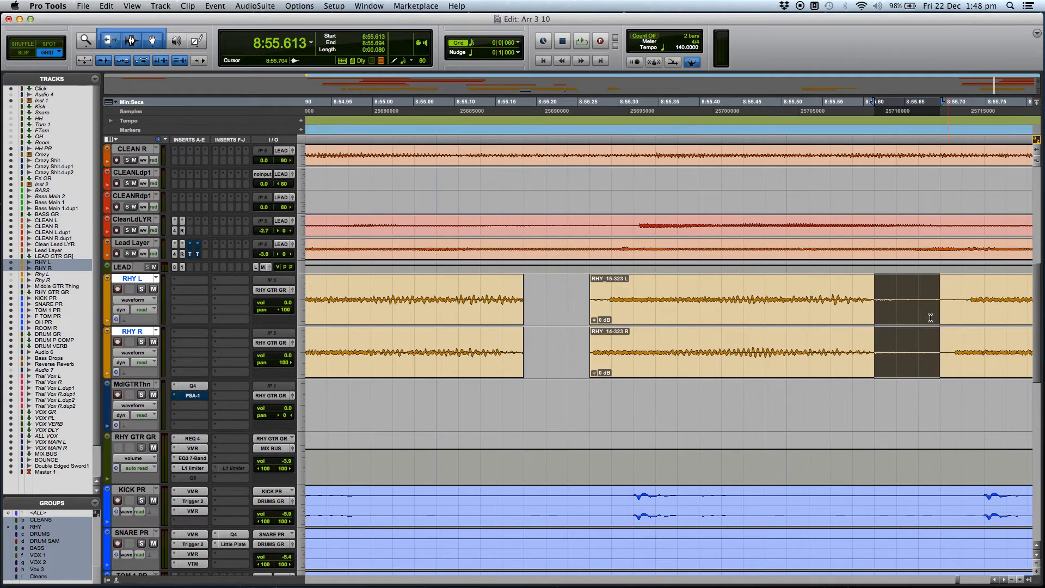
pyautogui.press('Delete')
# Delete the next two spaces between notes on RHY L and RHY R, the second starting at about 8:56.685.
pyautogui.hscroll(9, 930, 317)
pyautogui.moveTo(770, 290)
pyautogui.mouseDown()
pyautogui.moveTo(800, 287)
pyautogui.moveTo(787, 285)
pyautogui.mouseUp()
pyautogui.press('Delete')
pyautogui.hscroll(5, 800, 321)
pyautogui.moveTo(710, 291); pyautogui.dragTo(759, 289)
pyautogui.press('Delete')
# Delete the short space between notes on RHY L and RHY R from about 8:57.354 to 8:57.381.
pyautogui.hscroll(2, 767, 322)
pyautogui.hscroll(7, 839, 295)
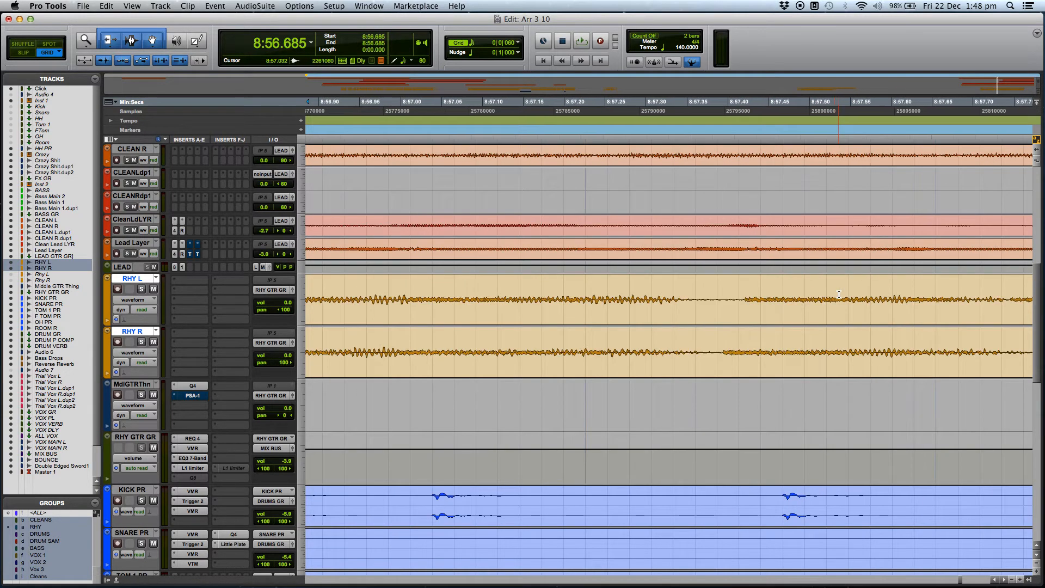
pyautogui.moveTo(528, 295); pyautogui.dragTo(560, 293)
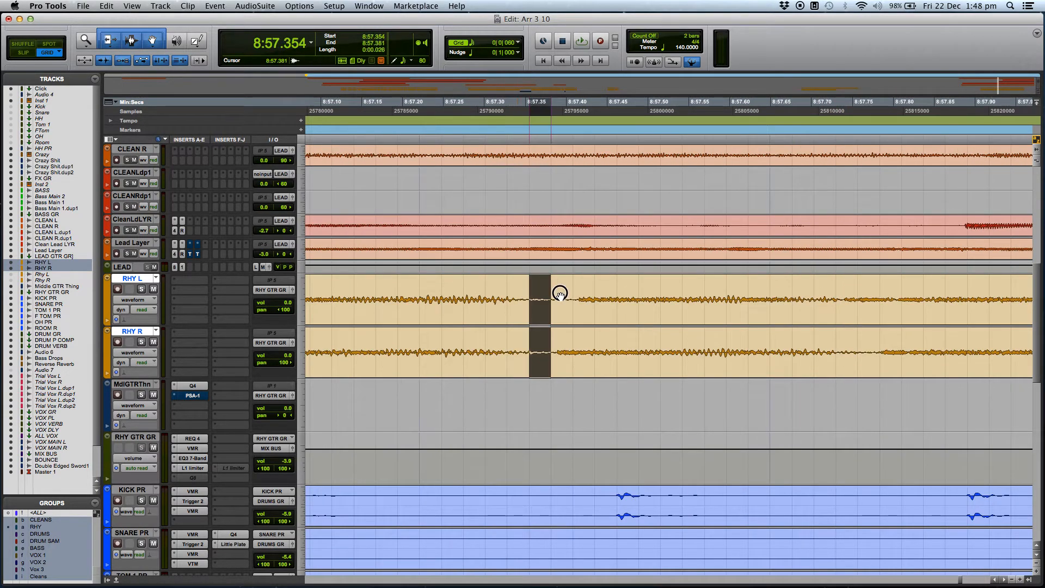
pyautogui.press('Delete')
# Delete the next two spaces between notes on RHY L and RHY R, the second starting at about 8:59.256.
pyautogui.hscroll(15, 560, 296)
pyautogui.moveTo(420, 293); pyautogui.dragTo(503, 288)
pyautogui.press('Delete')
pyautogui.moveTo(790, 286); pyautogui.dragTo(857, 286)
pyautogui.press('Delete')
# Delete the next two spaces between notes on RHY L and RHY R, the second starting at about 9:00.327.
pyautogui.hscroll(10, 801, 323)
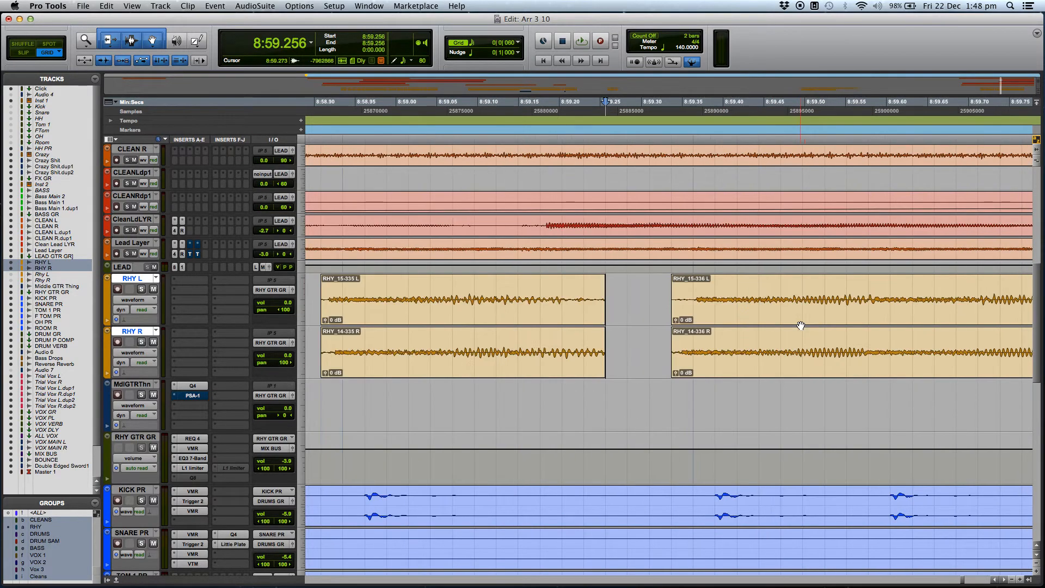
pyautogui.moveTo(510, 293); pyautogui.dragTo(575, 289)
pyautogui.press('Delete')
pyautogui.hscroll(1, 878, 298)
pyautogui.moveTo(844, 289); pyautogui.dragTo(903, 287)
pyautogui.press('Delete')
# Delete the spaces between notes on RHY L and RHY R starting at about 9:00.756 and 9:01.43.
pyautogui.hscroll(5, 833, 334)
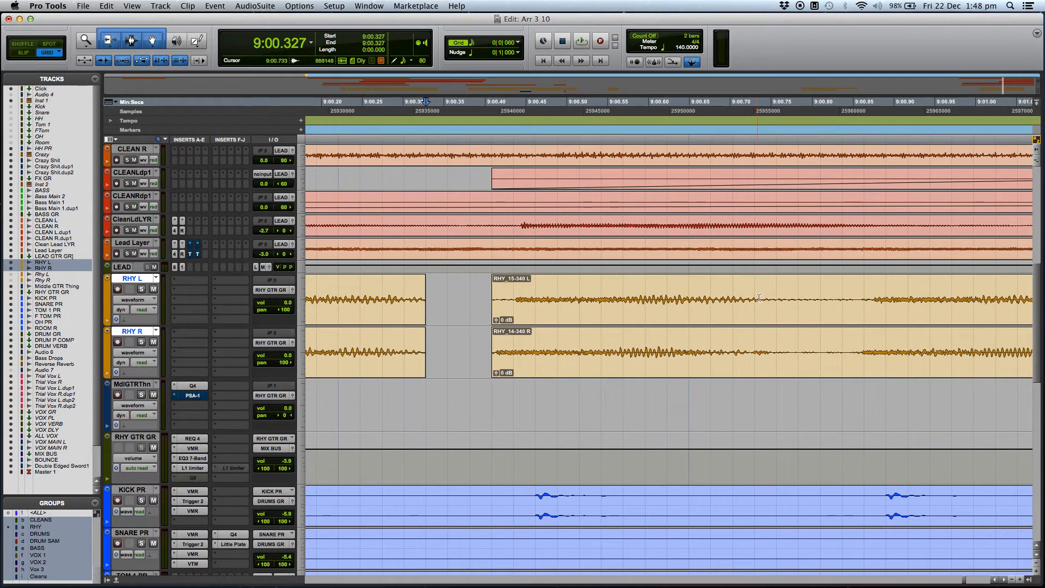
pyautogui.moveTo(778, 290); pyautogui.dragTo(842, 285)
pyautogui.press('Delete')
pyautogui.hscroll(4, 835, 329)
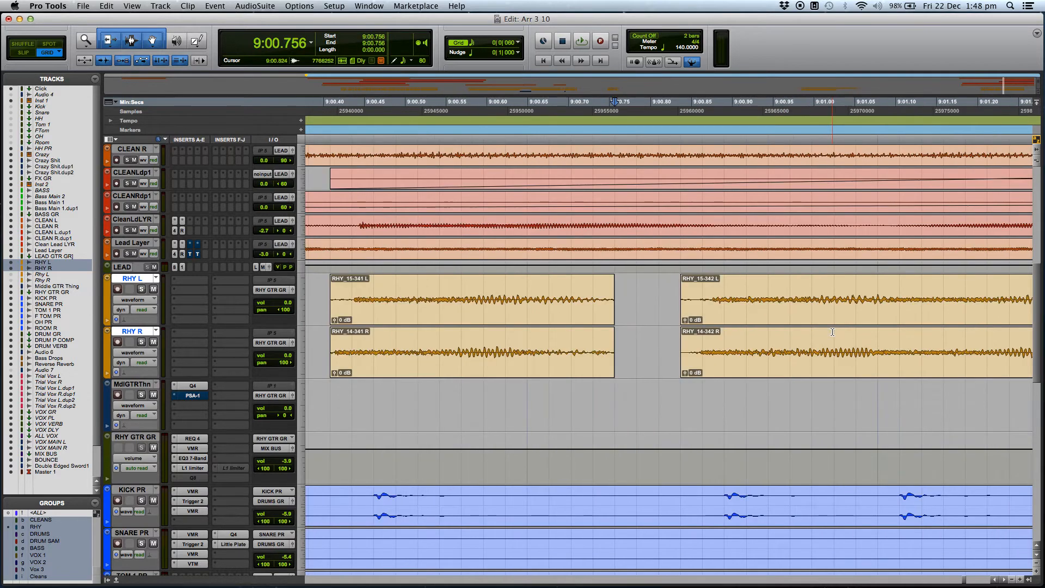
pyautogui.moveTo(512, 294); pyautogui.dragTo(532, 292)
pyautogui.hscroll(2, 593, 329)
pyautogui.moveTo(790, 292); pyautogui.dragTo(837, 289)
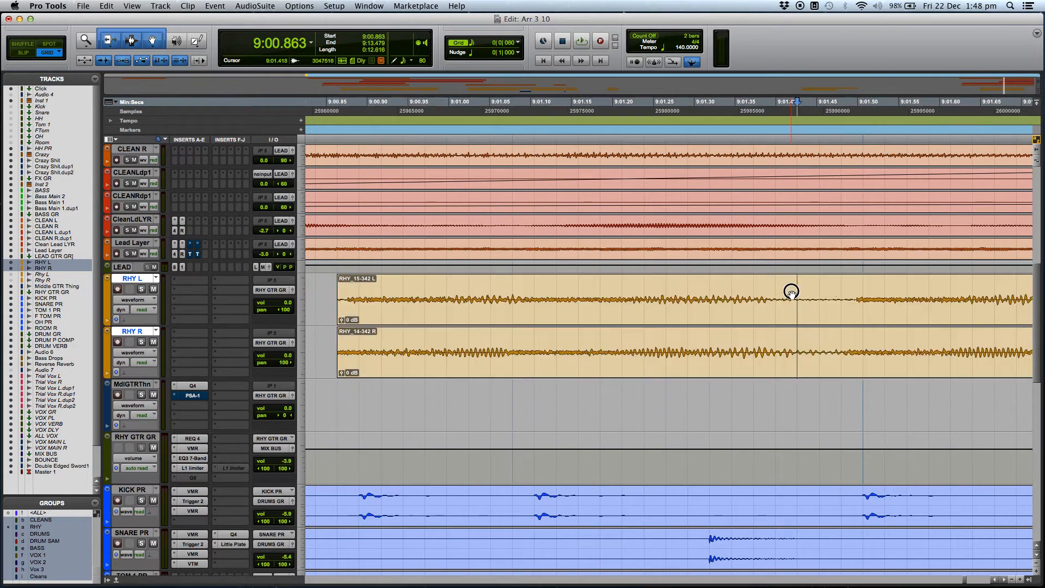
pyautogui.press('Delete')
# Delete the next two spaces between notes on RHY L and RHY R, the second from about 9:03.997 to 9:04.077.
pyautogui.hscroll(5, 826, 327)
pyautogui.moveTo(705, 291); pyautogui.dragTo(744, 289)
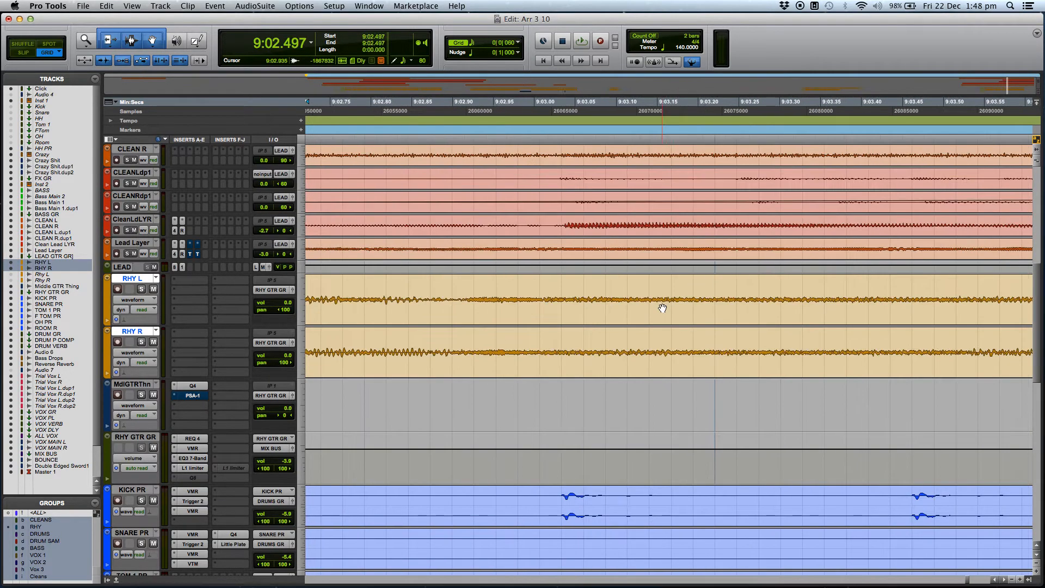
pyautogui.hscroll(1, 667, 308)
pyautogui.hscroll(3, 859, 276)
pyautogui.hscroll(7, 859, 276)
pyautogui.moveTo(552, 293); pyautogui.dragTo(609, 294)
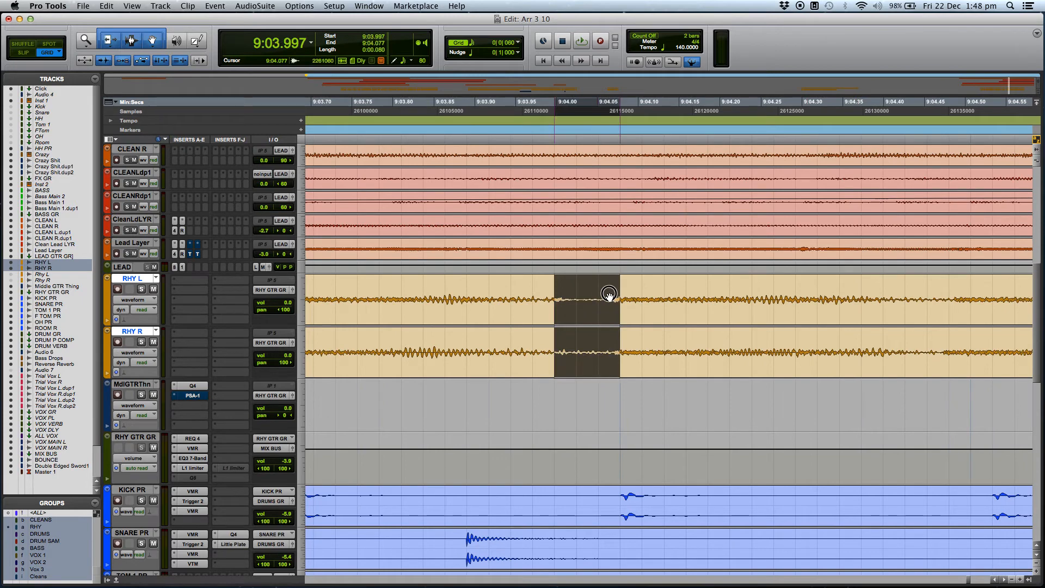
pyautogui.press('Delete')
# Delete the last space between notes on RHY L and RHY R, starting at about 9:05.042.
pyautogui.hscroll(4, 724, 303)
pyautogui.hscroll(5, 700, 289)
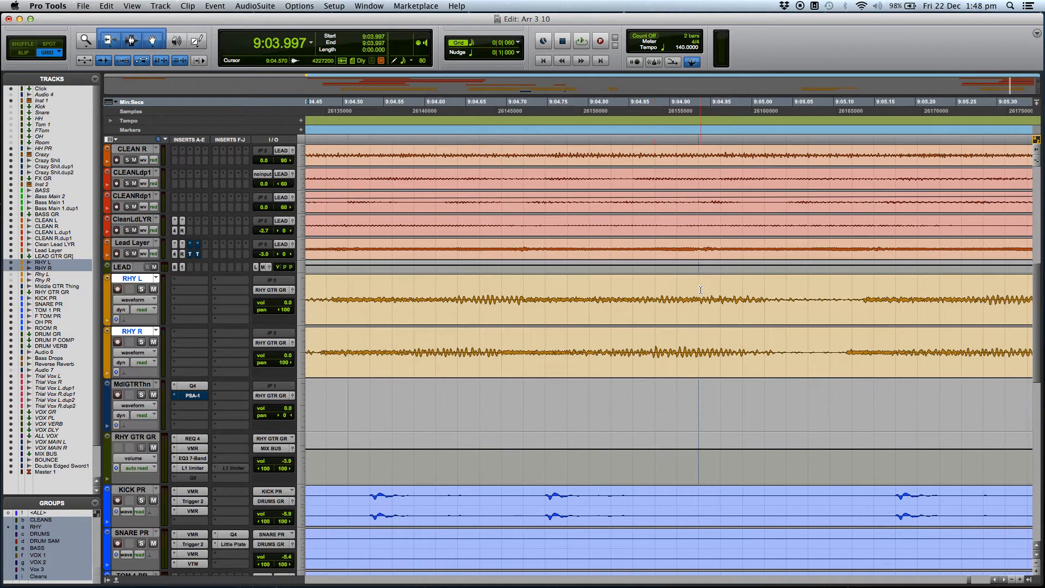
pyautogui.moveTo(786, 286); pyautogui.dragTo(828, 284)
pyautogui.press('Delete')
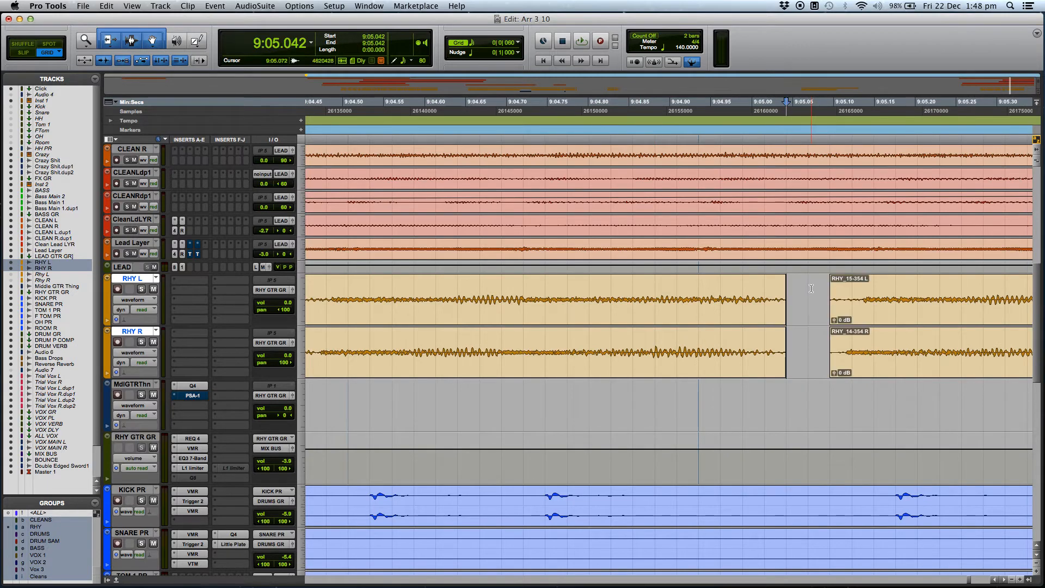
# Apply 10 ms batch fades with standard shapes, equal gain and centered placement to the RHY L and RHY R clips from 8:47.095 to 9:05.042.
pyautogui.press('super+bracketleft')
pyautogui.press('super+bracketleft')
pyautogui.press('super+bracketleft')
pyautogui.press('super+bracketleft')
pyautogui.press('super+bracketleft')
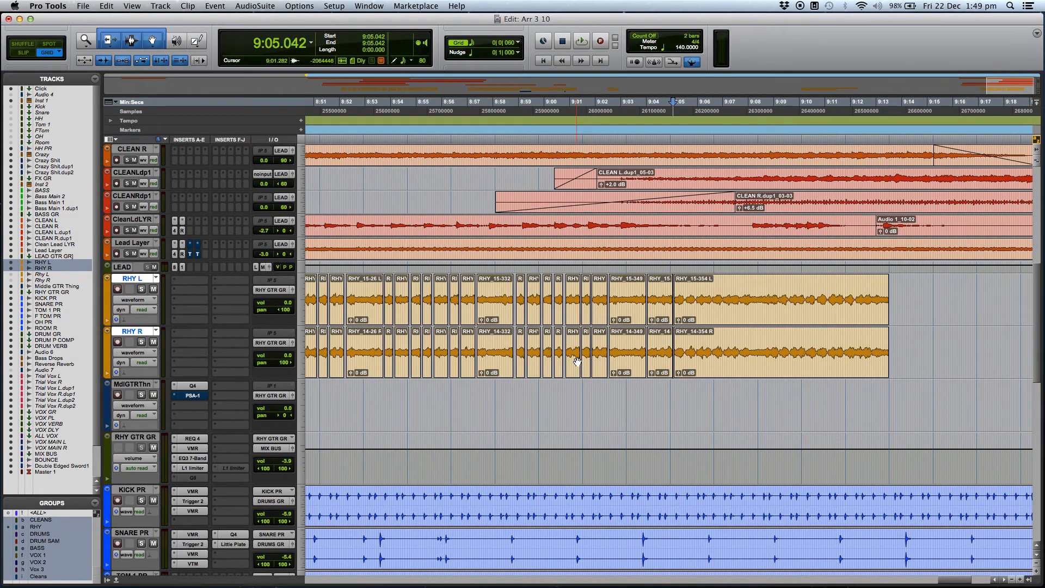
pyautogui.press('super+bracketleft')
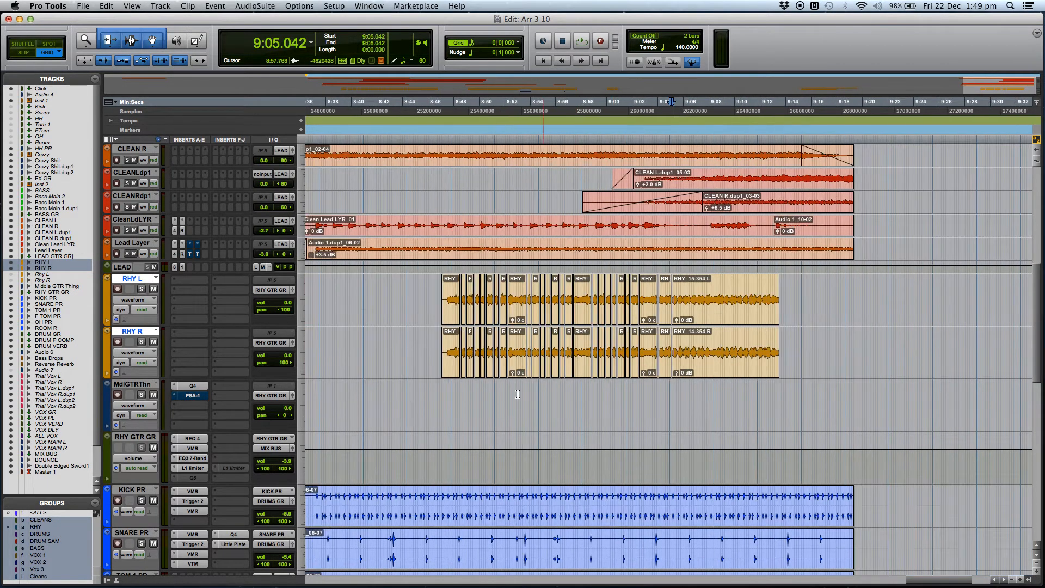
pyautogui.click(467, 392)
pyautogui.click(454, 371)
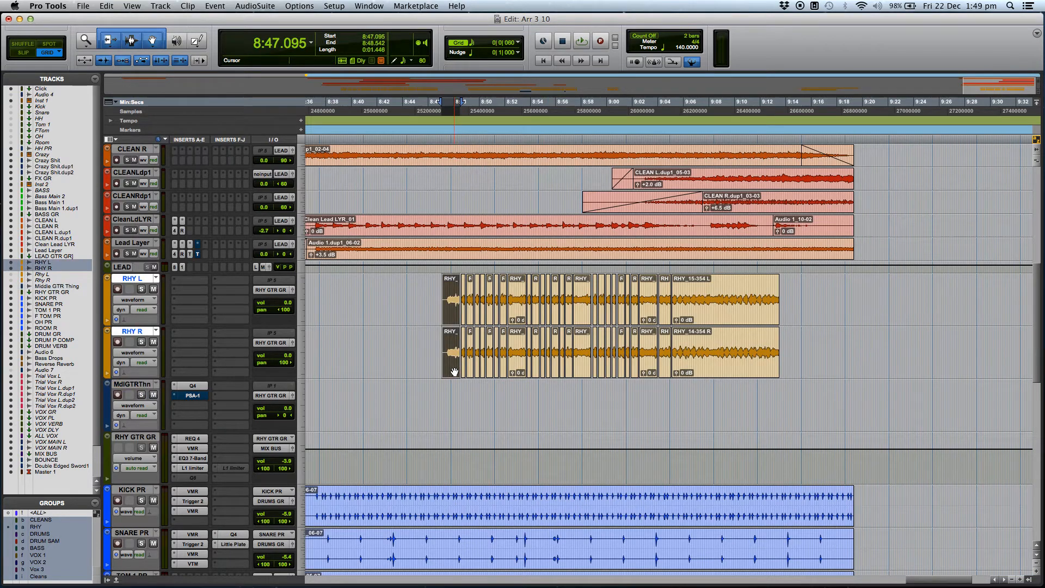
pyautogui.keyDown('shift'); pyautogui.click(663, 369); pyautogui.keyUp('shift')
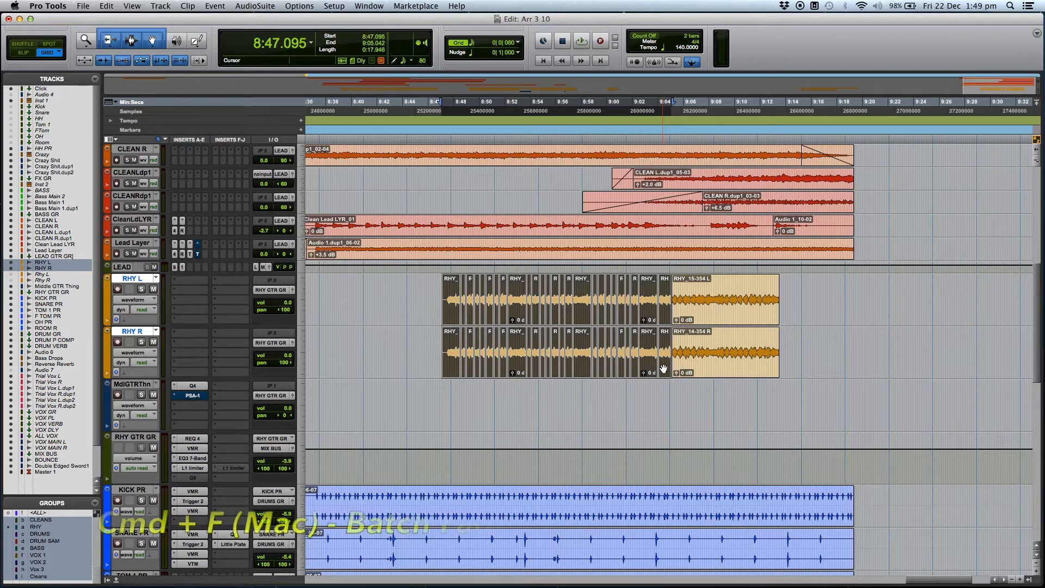
pyautogui.press('super+f')
pyautogui.moveTo(562, 502); pyautogui.dragTo(562, 258)
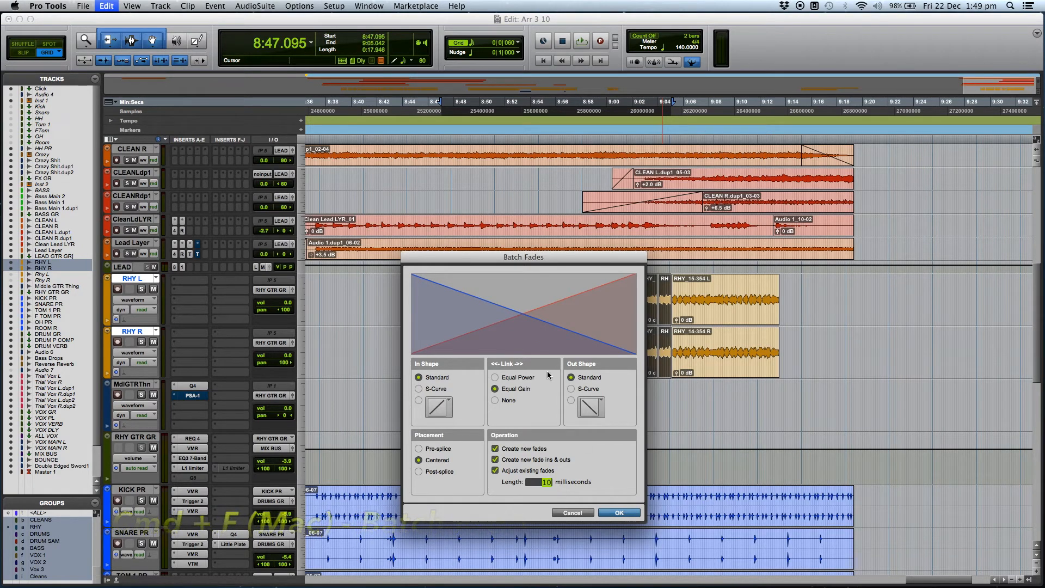
pyautogui.click(630, 514)
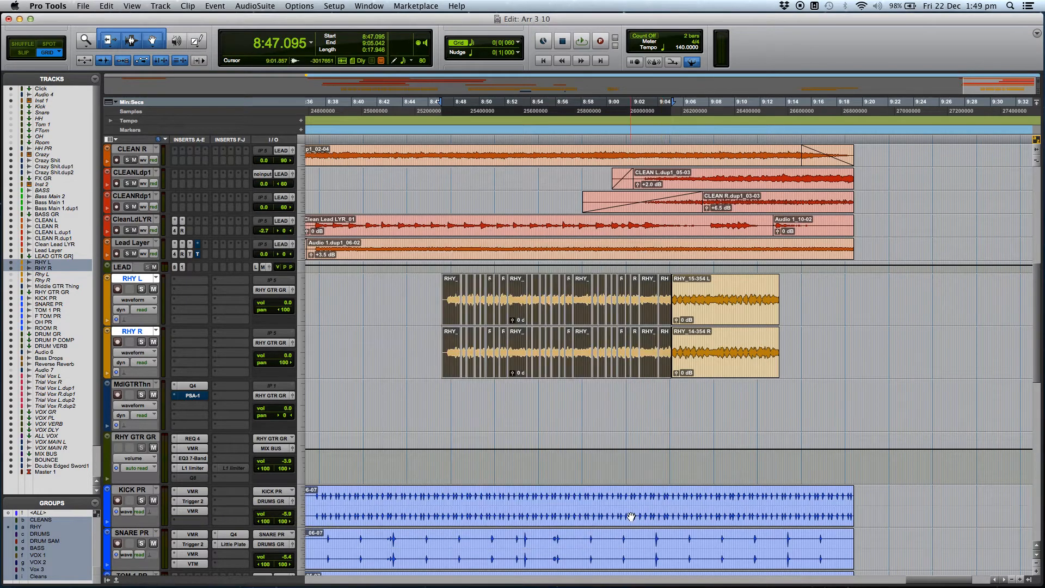
# Play the edited section from about 8:47.899 with RHY L and RHY R soloed, and again with all tracks unsoloed.
pyautogui.click(454, 388)
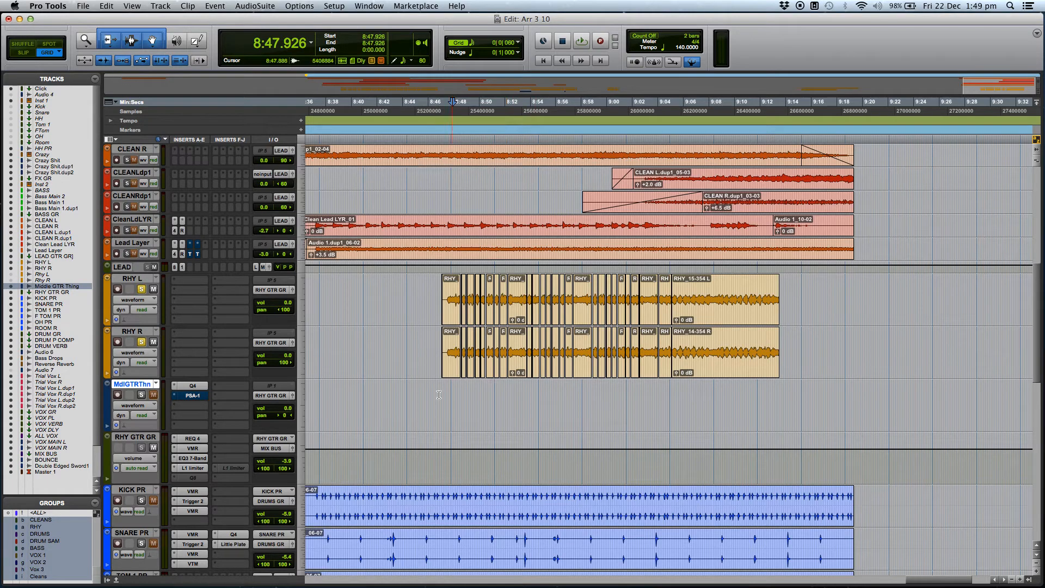
pyautogui.press('space')
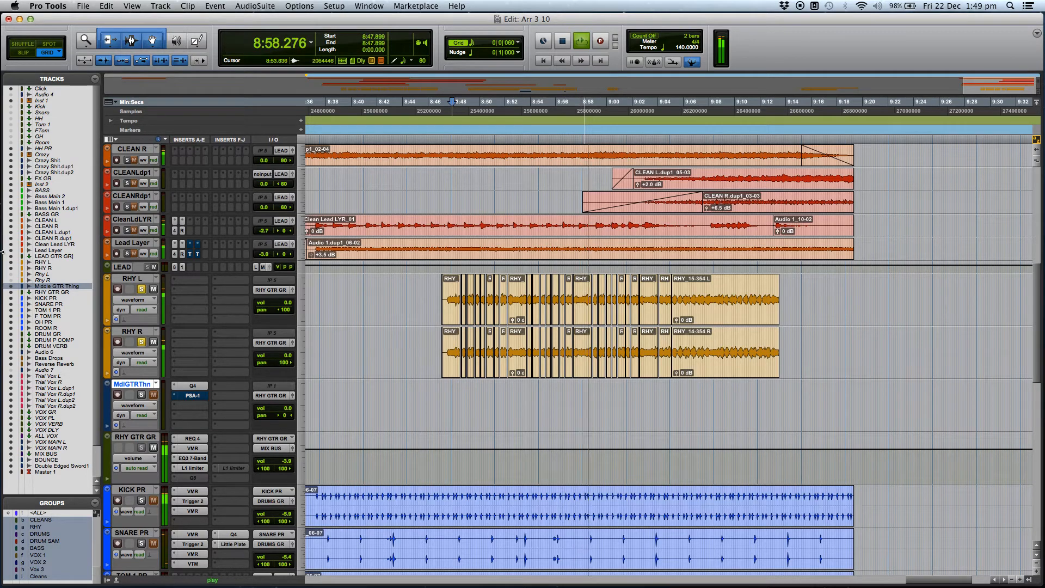
pyautogui.press('space')
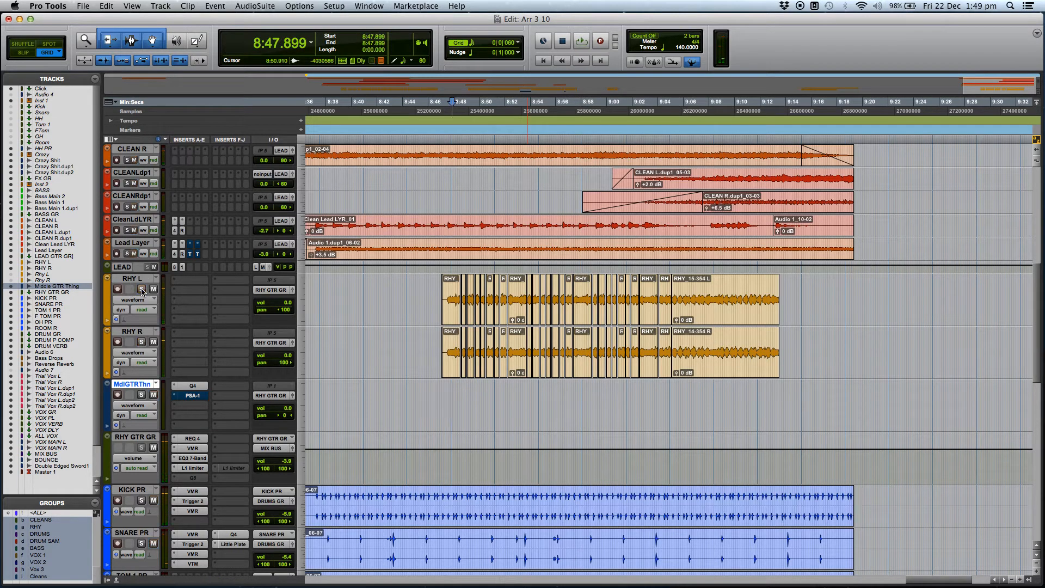
pyautogui.press('space')
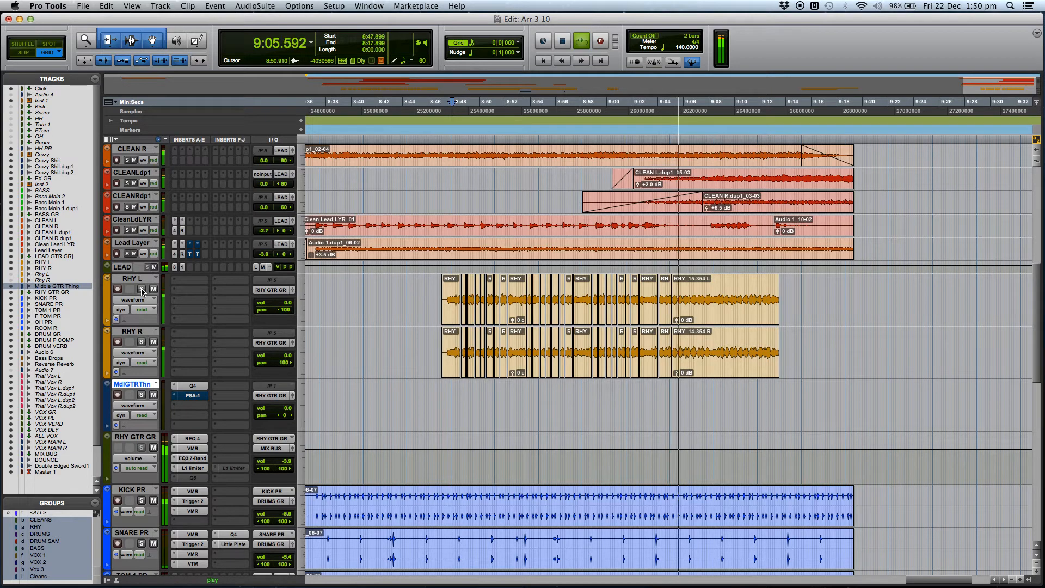
pyautogui.press('space')
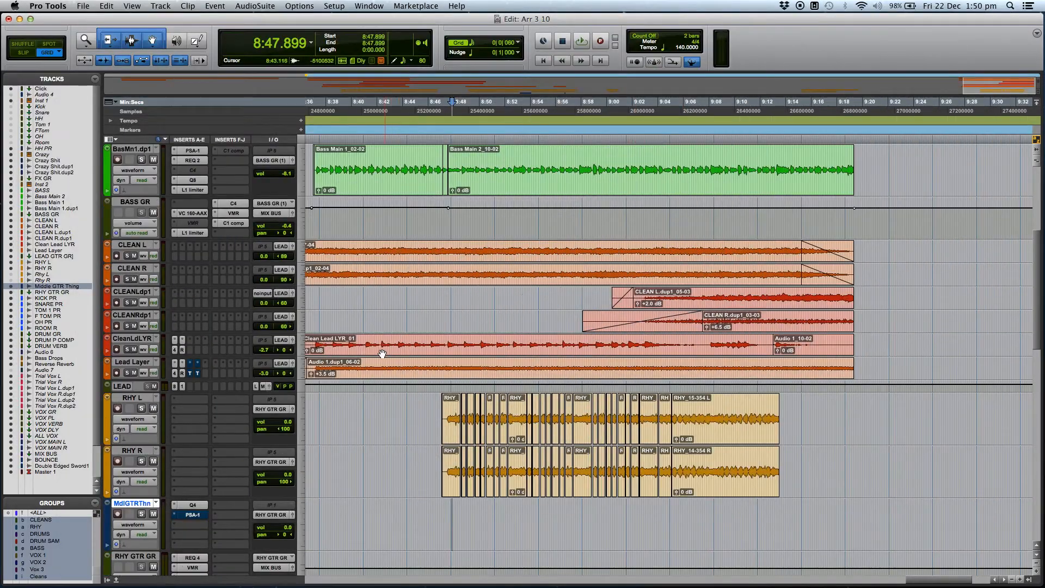
# Solo the clean guitar and CleanLdLYR tracks and play the section start from about 8:35.229, then stop playback.
pyautogui.press('super+bracketleft')
pyautogui.click(516, 340)
pyautogui.press('super+bracketright')
pyautogui.press('super+bracketright')
pyautogui.press('super+bracketright')
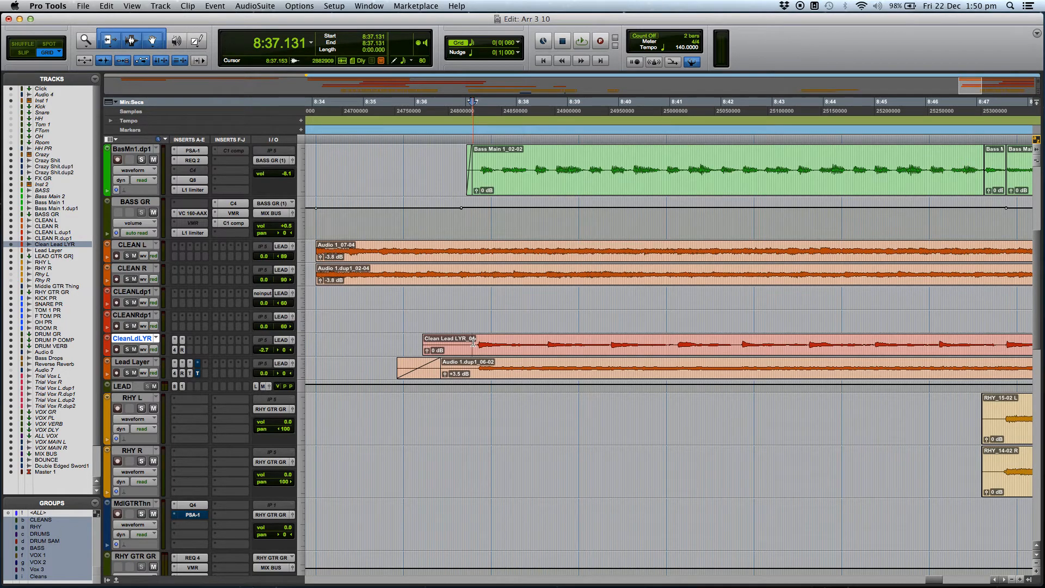
pyautogui.click(397, 398)
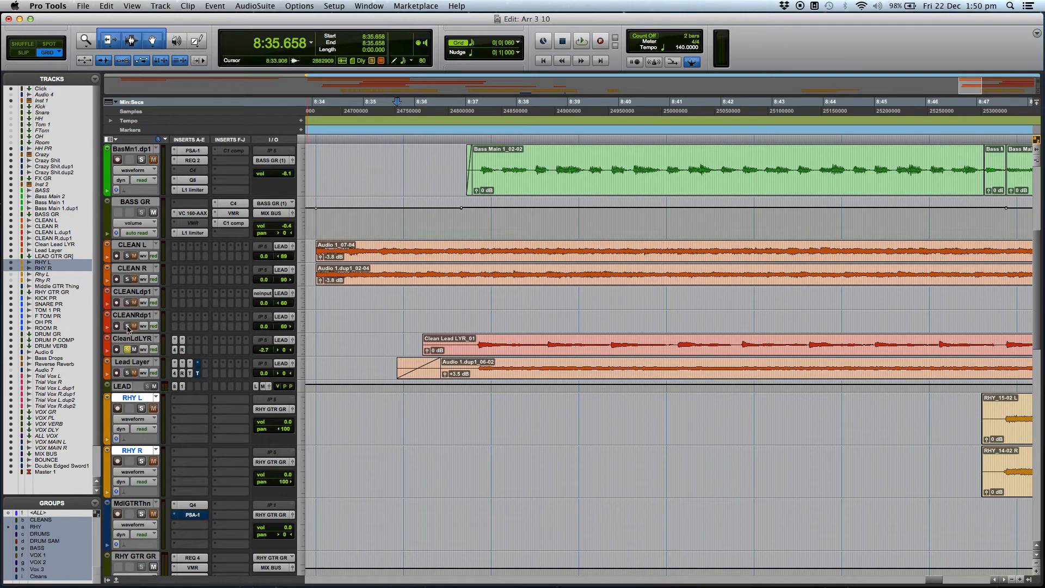
pyautogui.click(375, 402)
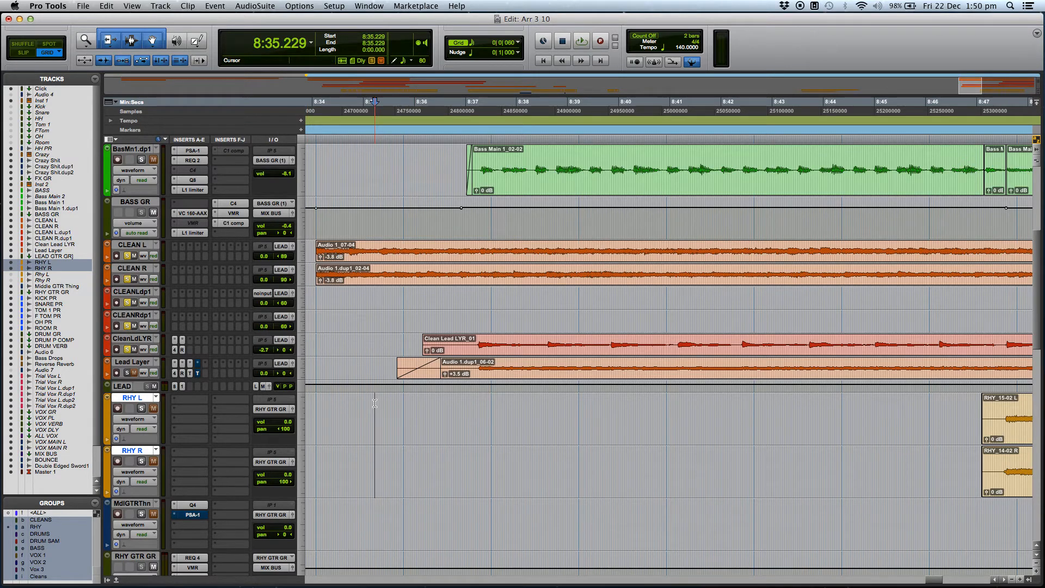
pyautogui.press('space')
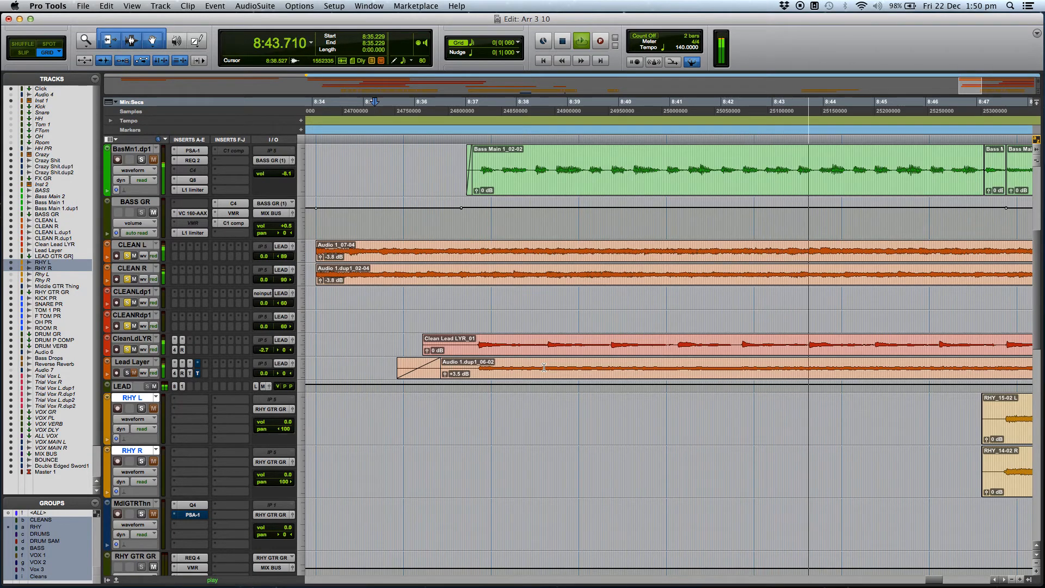
pyautogui.press('space')
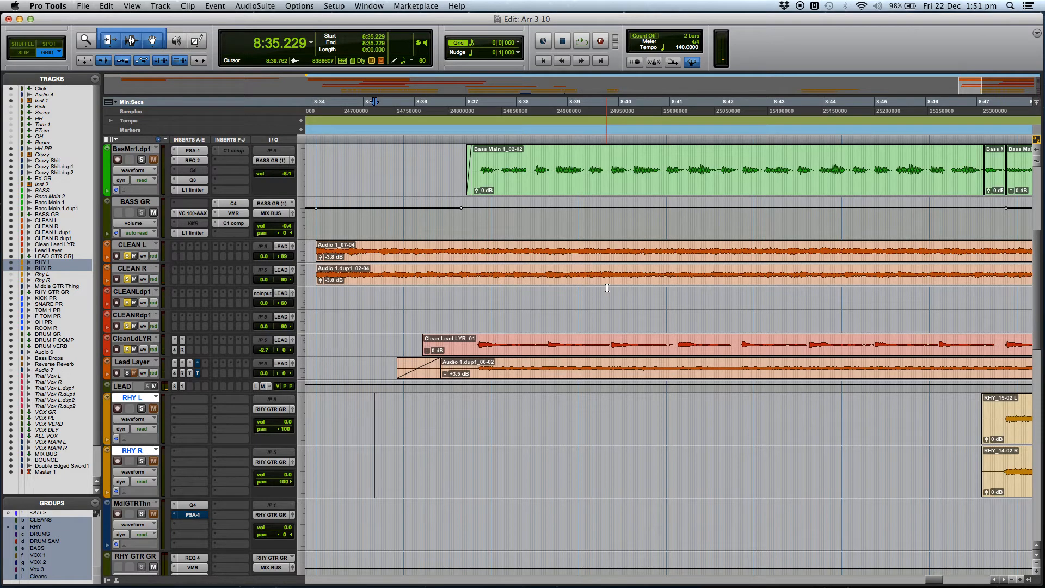
# Mark the second note on CleanLdLYR from about 8:38.604 and play the soloed clean guitars from about 8:36.194.
pyautogui.moveTo(547, 341); pyautogui.dragTo(585, 340)
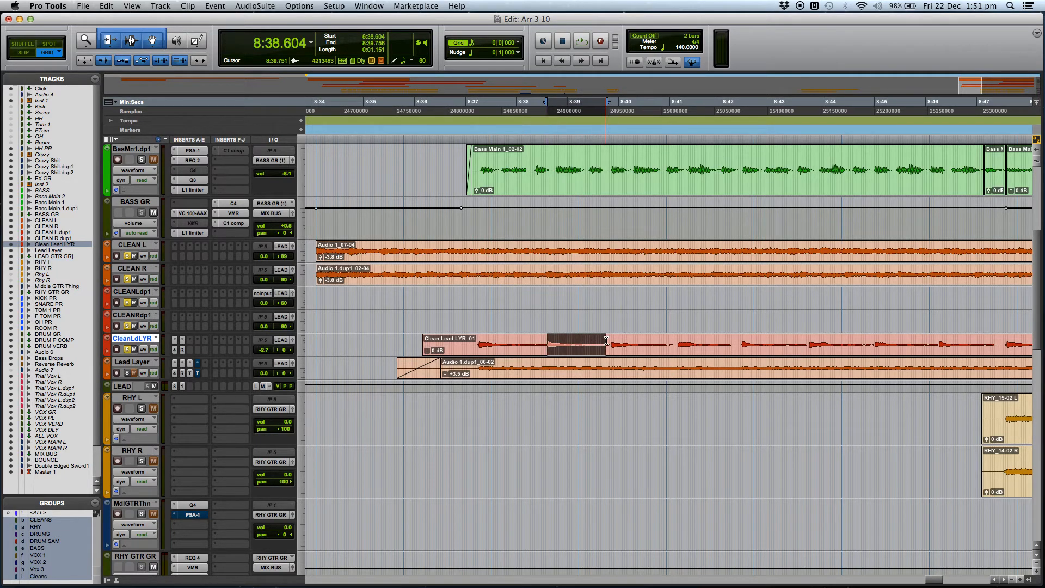
pyautogui.click(561, 342)
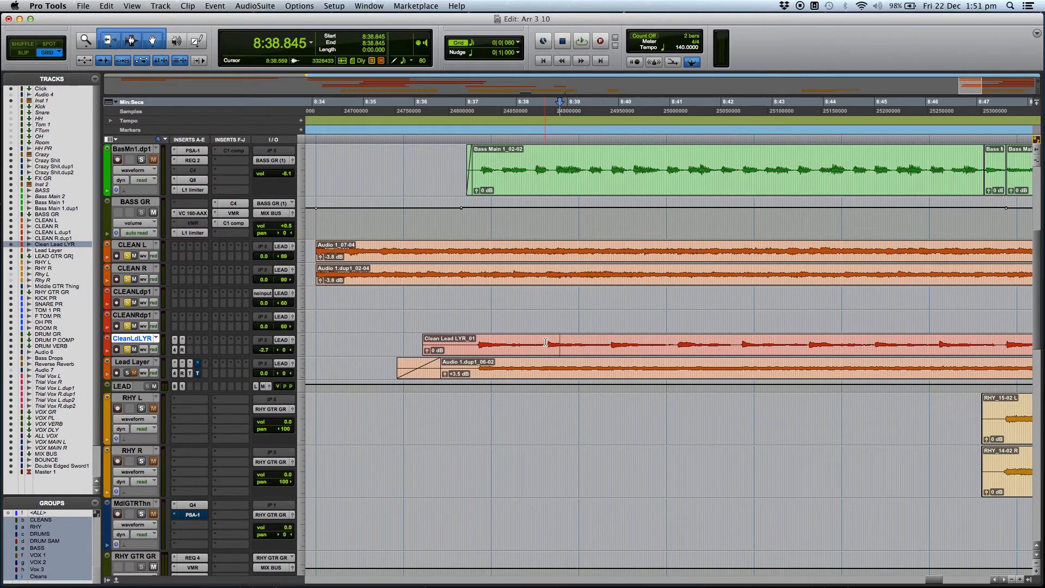
pyautogui.click(453, 401)
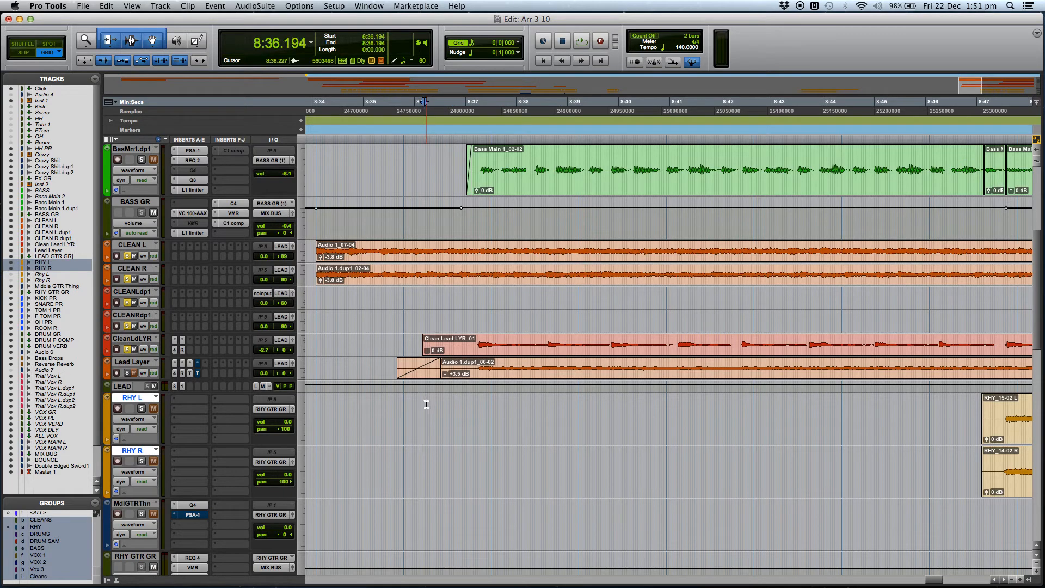
pyautogui.press('space')
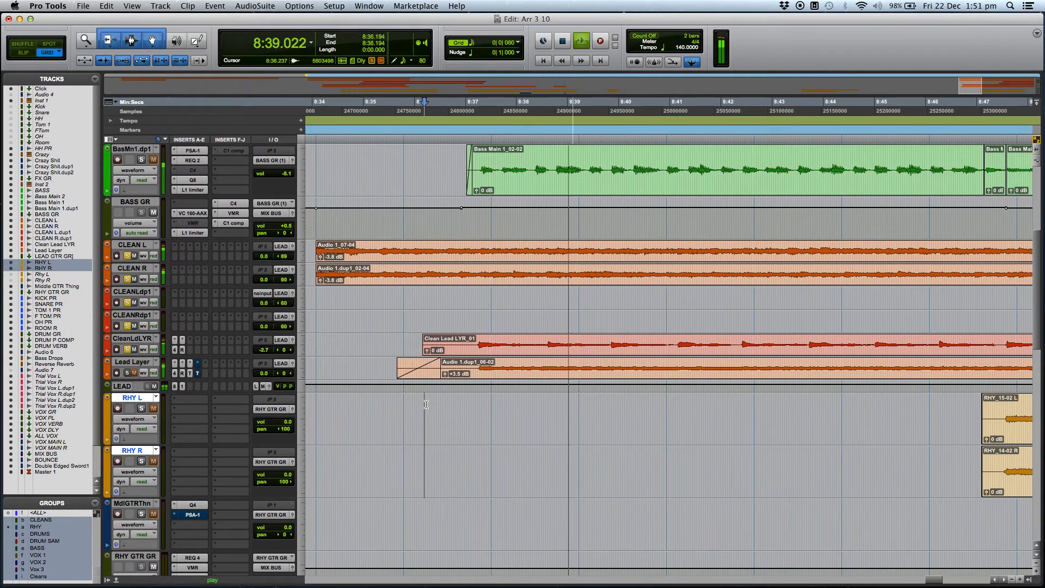
pyautogui.press('space')
# Separate the CleanLdLYR note from 8:38.604 to 8:39.836 into its own clip and shift it earlier to start at 8:38.577.
pyautogui.click(549, 342)
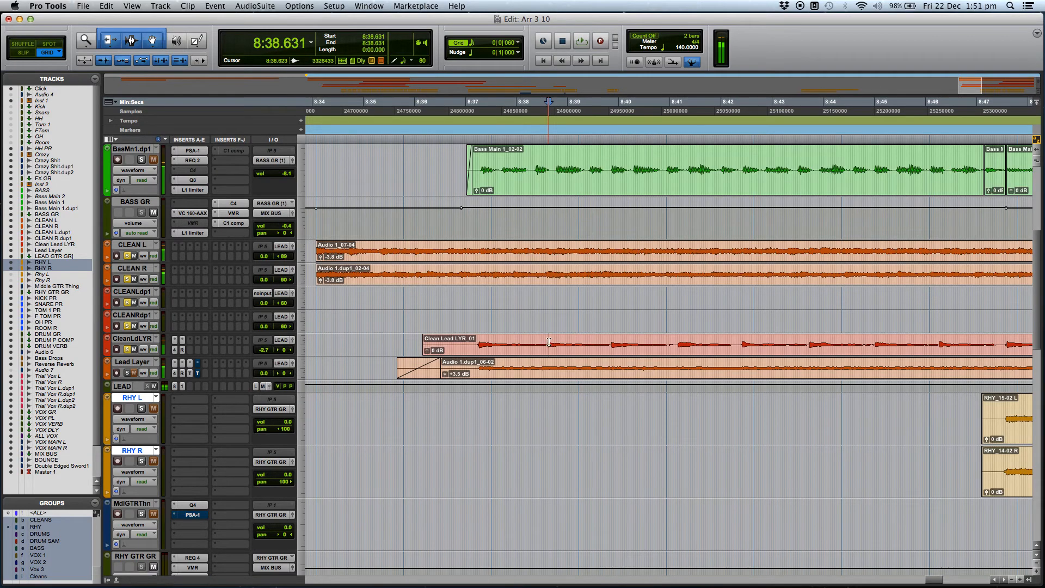
pyautogui.press('t')
pyautogui.press('t')
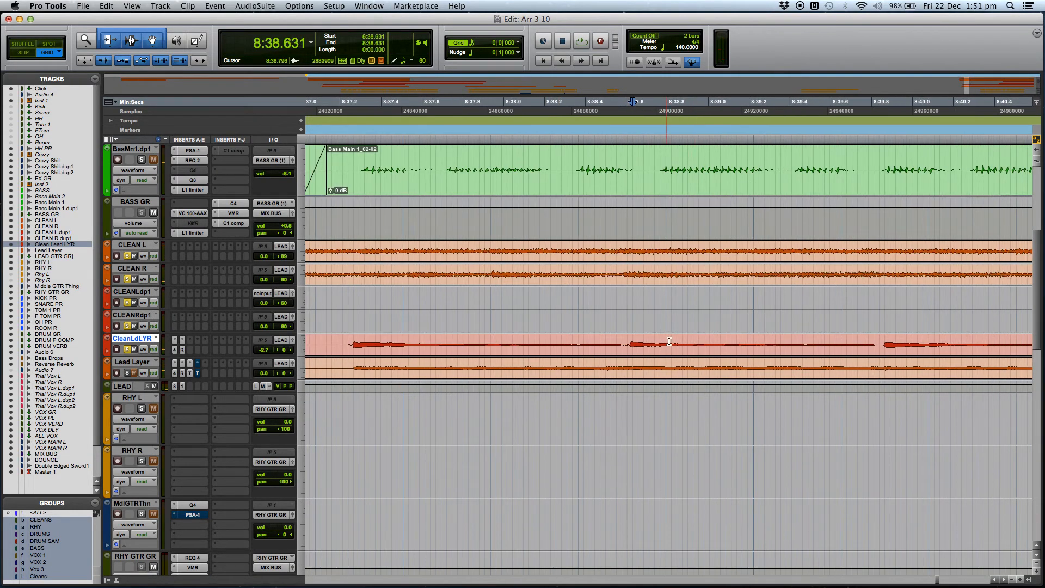
pyautogui.moveTo(630, 342); pyautogui.dragTo(876, 337)
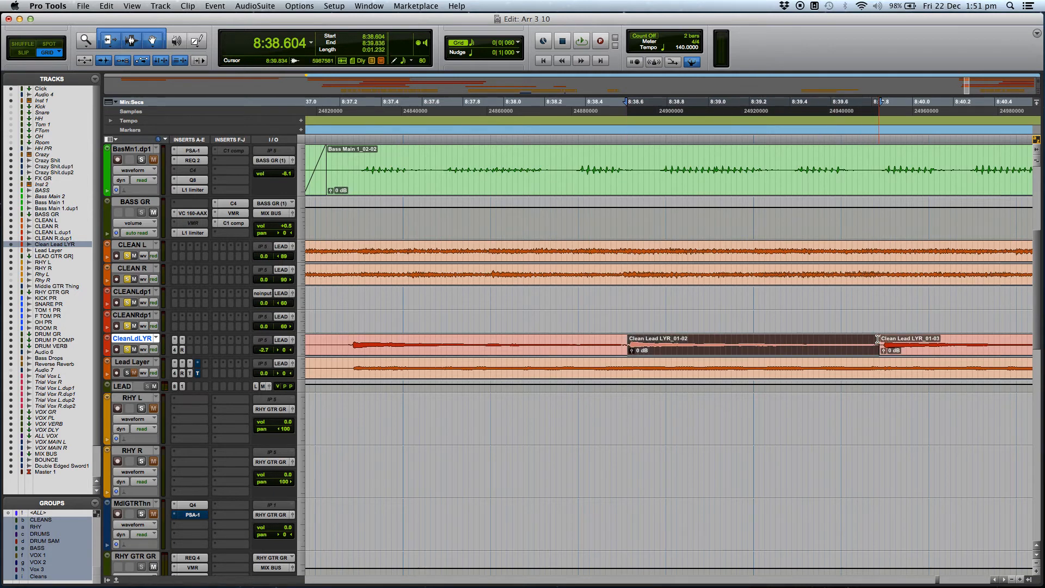
pyautogui.click(649, 349)
pyautogui.moveTo(645, 348); pyautogui.dragTo(643, 348)
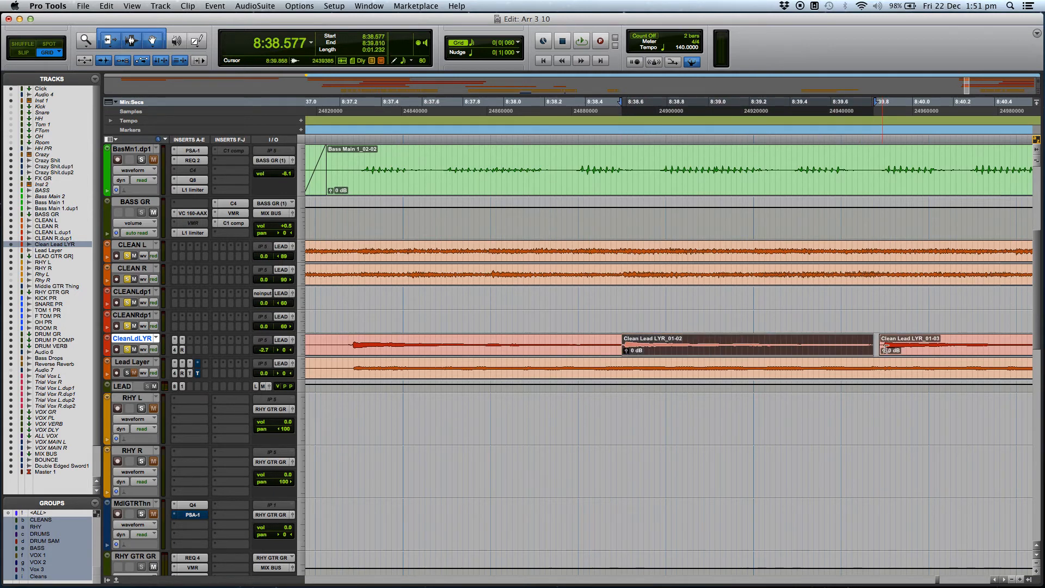
# Play the moved lead note in context from about 8:36.944, then stop playback.
pyautogui.press('r')
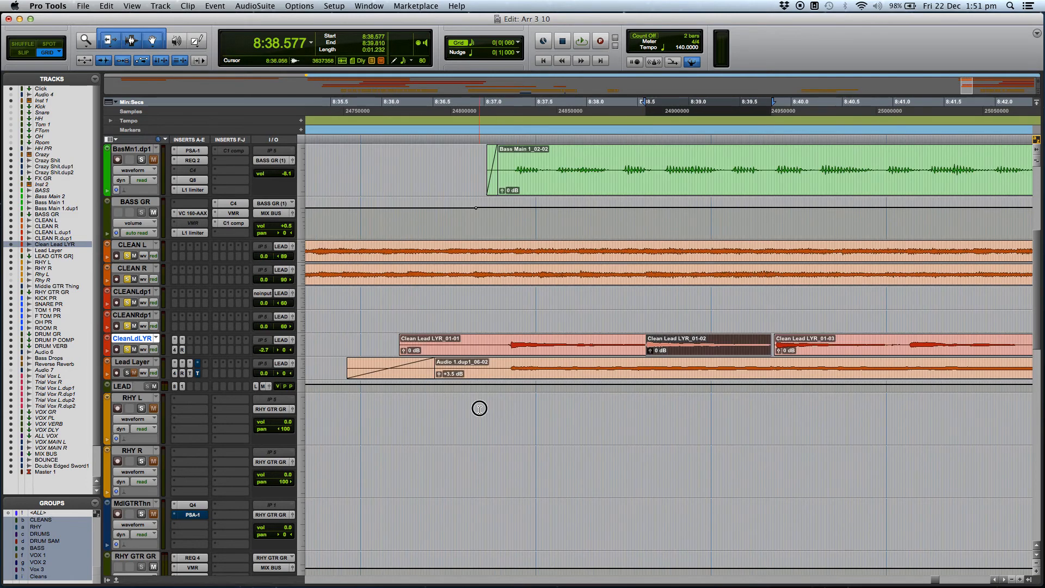
pyautogui.click(479, 409)
pyautogui.press('space')
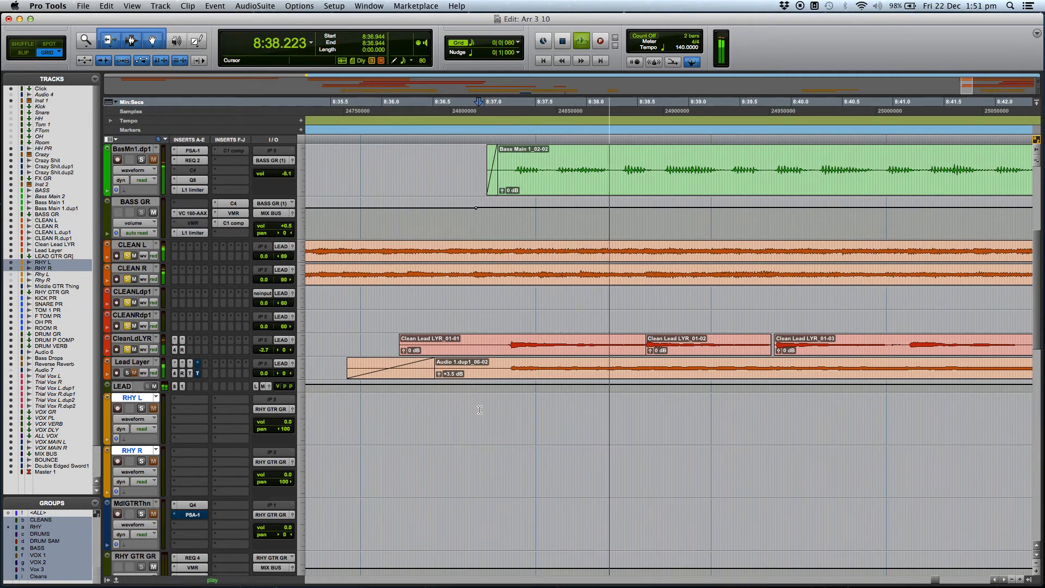
pyautogui.press('space')
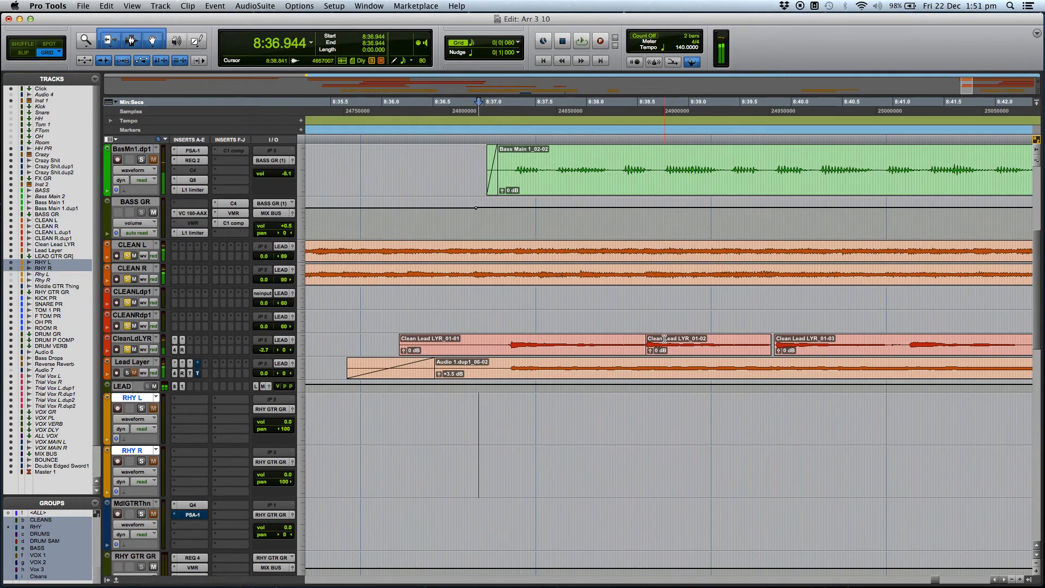
# Crossfade the join at the start of the moved CleanLdLYR clip over about 2 ms from 8:38.576.
pyautogui.click(665, 339)
pyautogui.press('t')
pyautogui.press('t')
pyautogui.press('t')
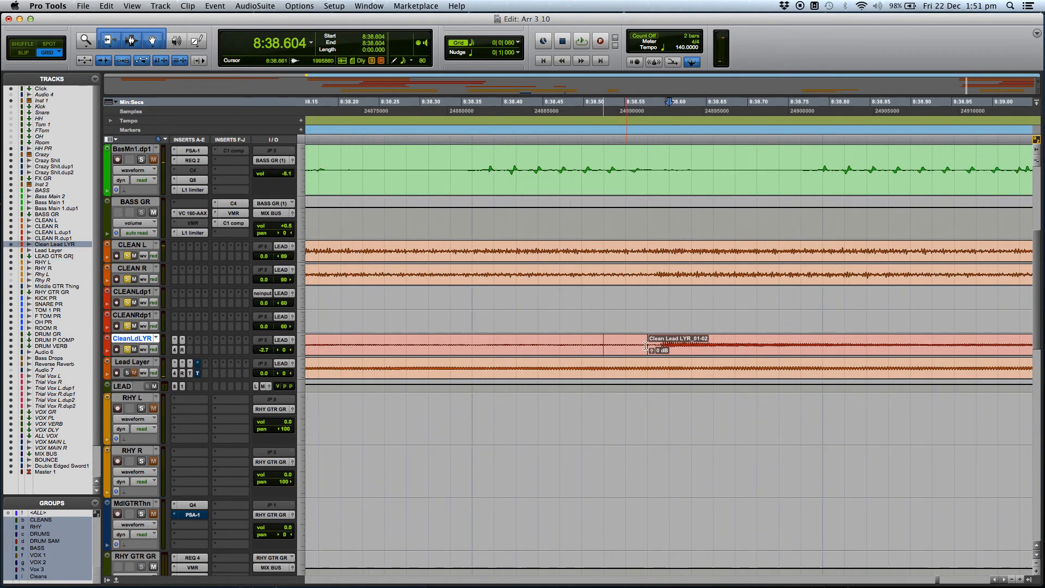
pyautogui.moveTo(648, 354); pyautogui.dragTo(646, 354)
pyautogui.hscroll(6, 675, 358)
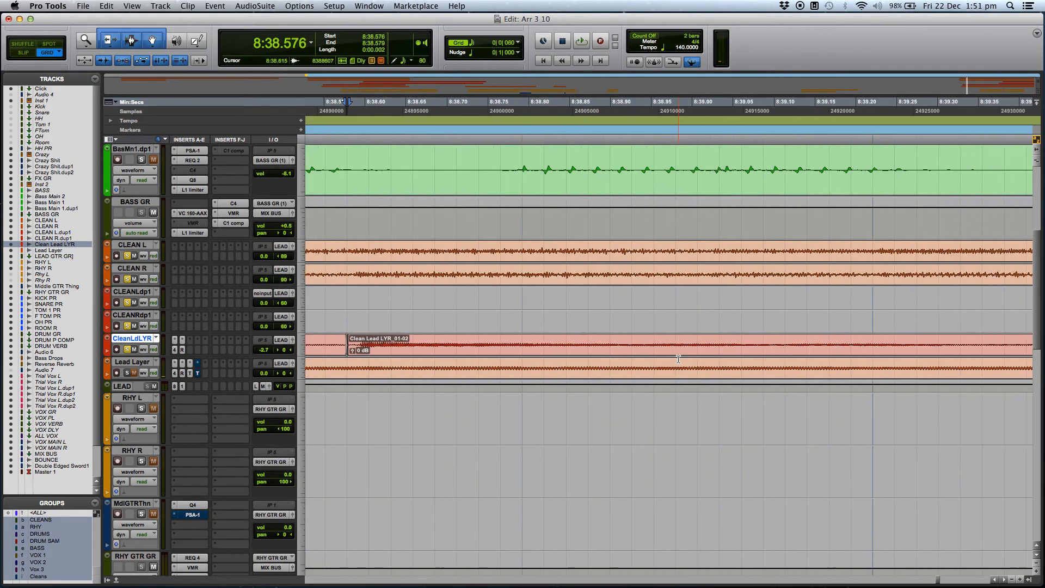
pyautogui.hscroll(6, 678, 359)
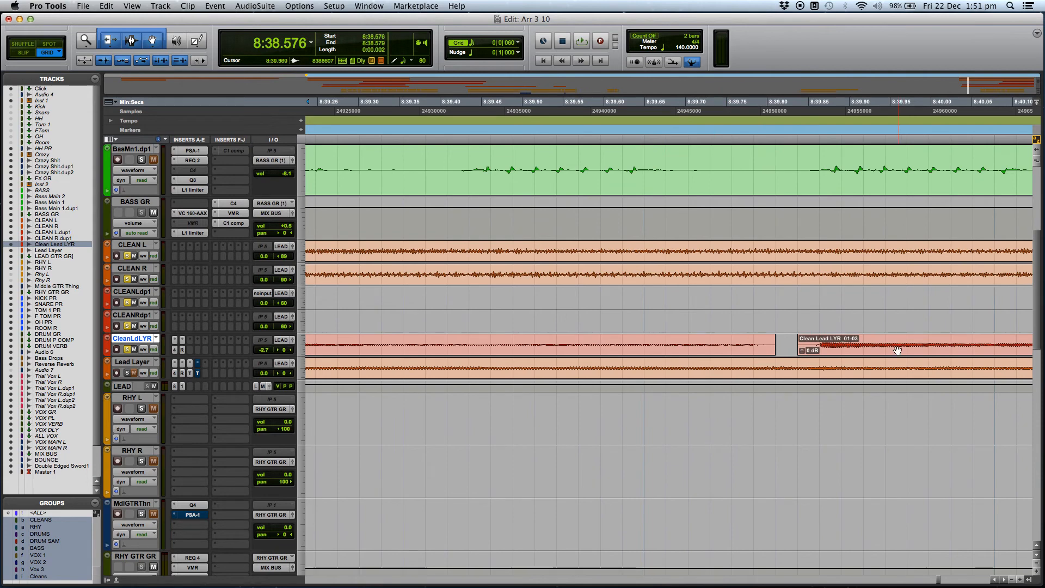
# Extend the third CleanLdLYR clip's start back to 8:39.810 to close the gap, and crossfade the join over about 4 ms.
pyautogui.click(803, 344)
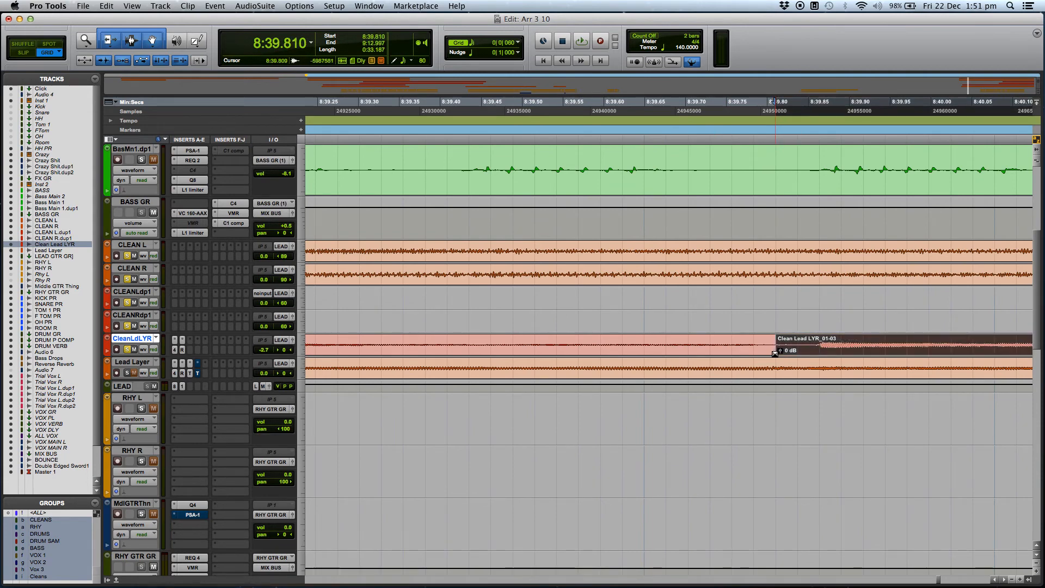
pyautogui.click(777, 353)
pyautogui.moveTo(777, 353); pyautogui.dragTo(778, 354)
pyautogui.press('r')
pyautogui.press('r')
pyautogui.press('r')
pyautogui.press('r')
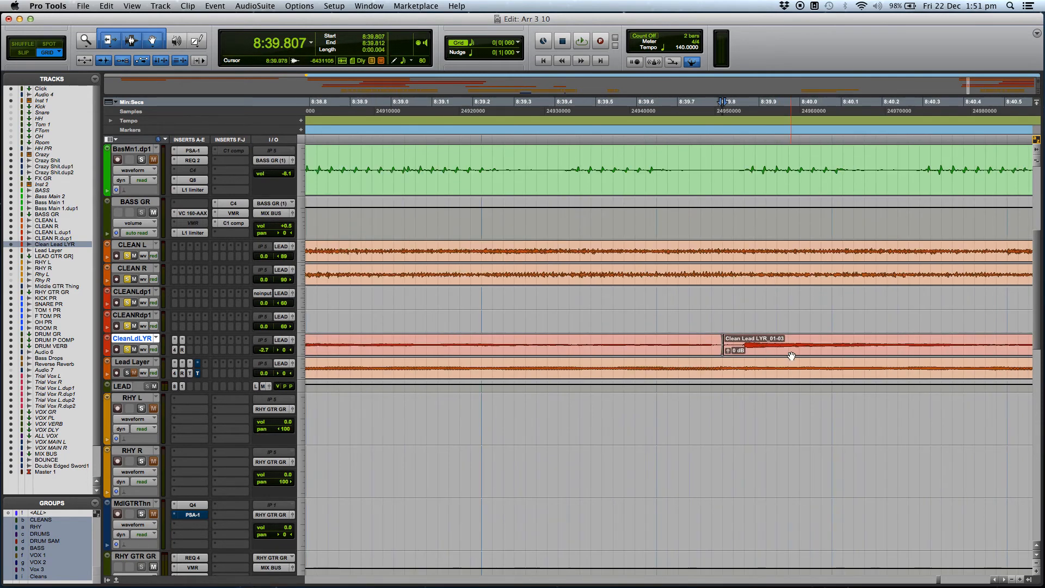
# Play the corrected lead part with the clean guitars from about 8:35.577, then stop playback.
pyautogui.click(460, 409)
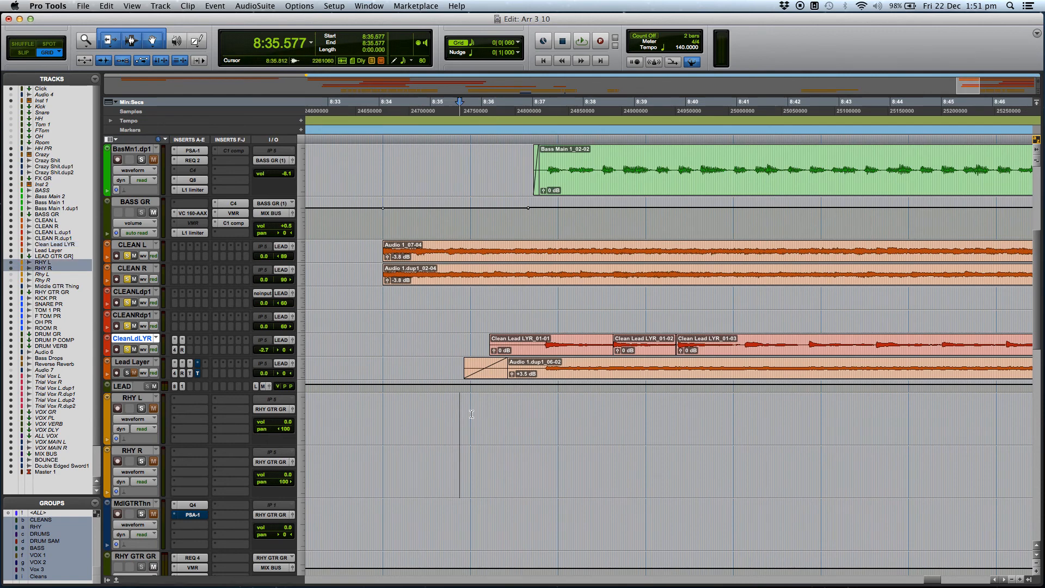
pyautogui.press('space')
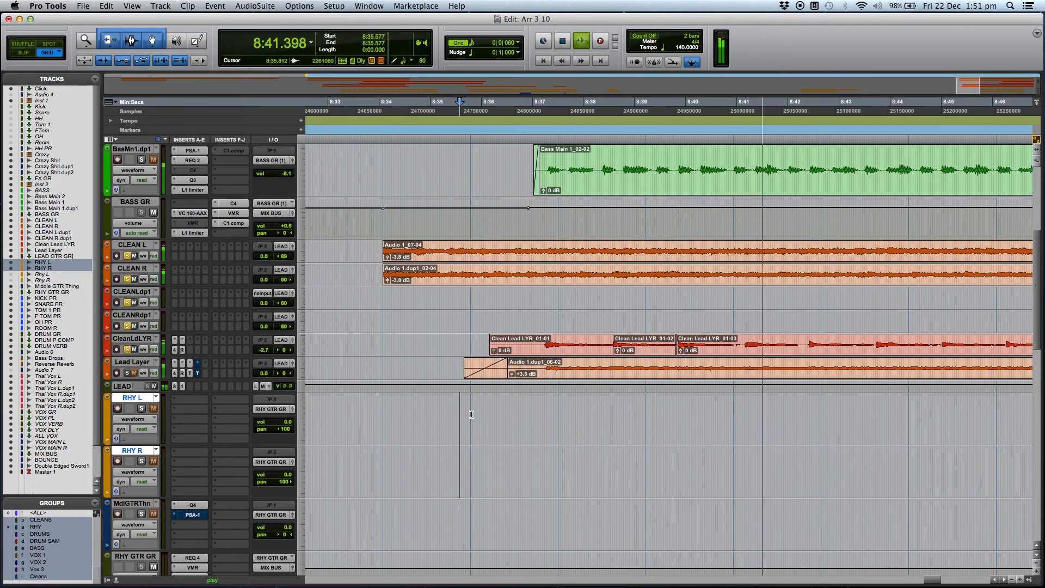
pyautogui.press('space')
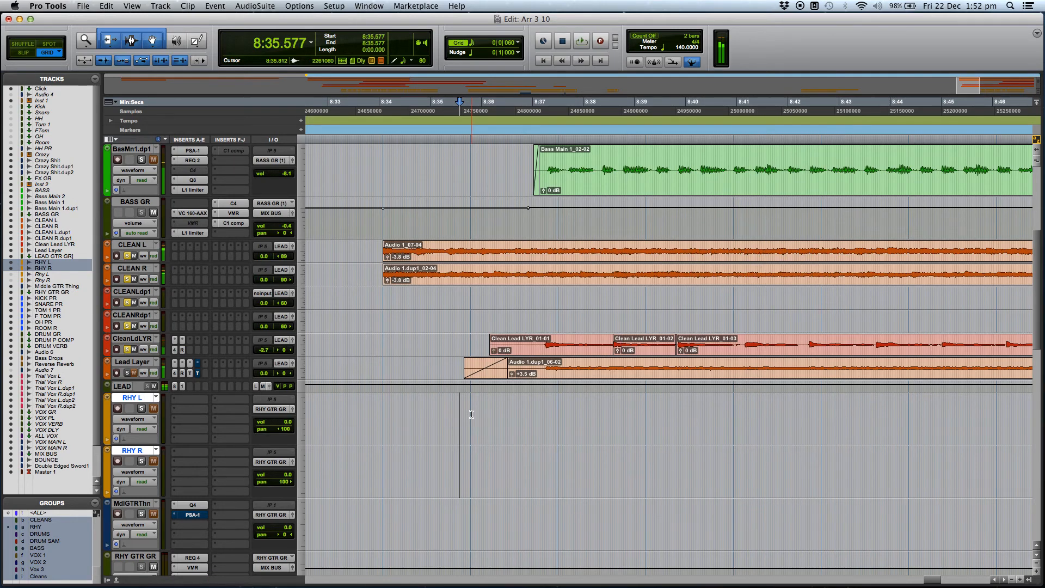
# Select all three CleanLdLYR clips from 8:36.167 to 9:12.997 and consolidate them into a single clip.
pyautogui.click(646, 403)
pyautogui.scroll(1, 622, 400)
pyautogui.click(615, 396)
pyautogui.press('t')
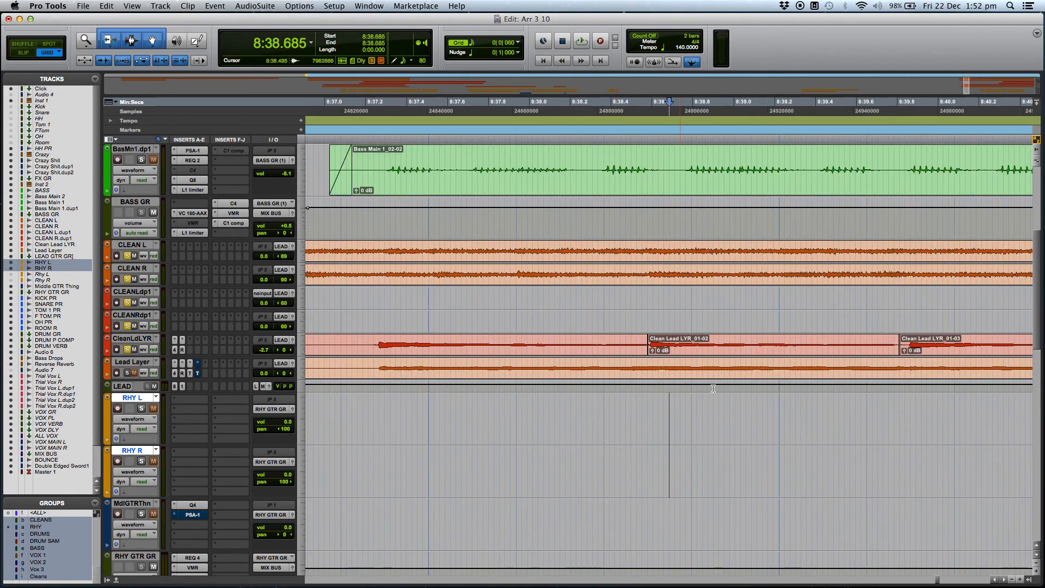
pyautogui.press('r')
pyautogui.press('r')
pyautogui.click(638, 343)
pyautogui.click(639, 349)
pyautogui.press('r')
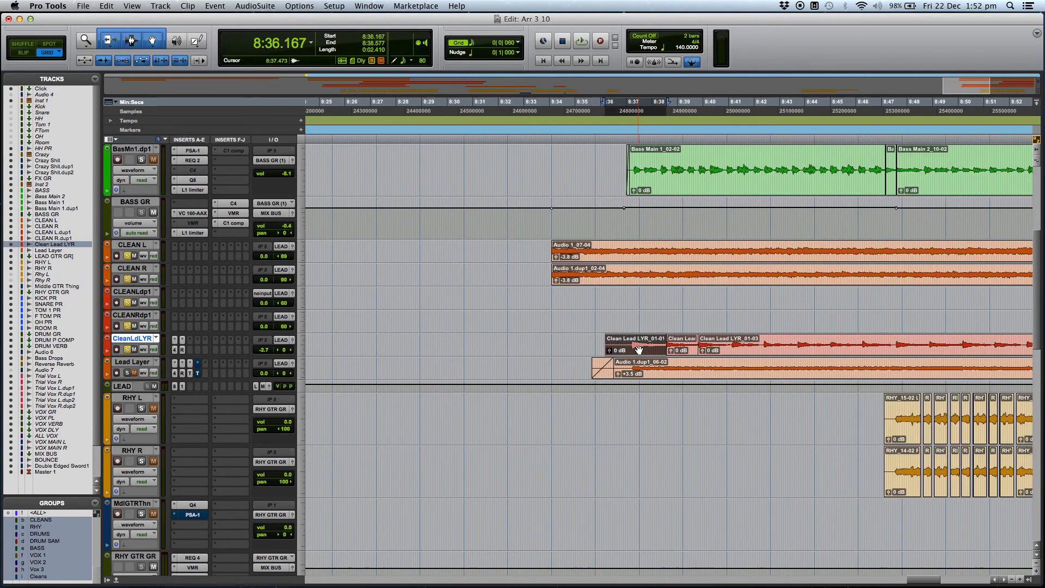
pyautogui.keyDown('shift'); pyautogui.click(829, 345); pyautogui.keyUp('shift')
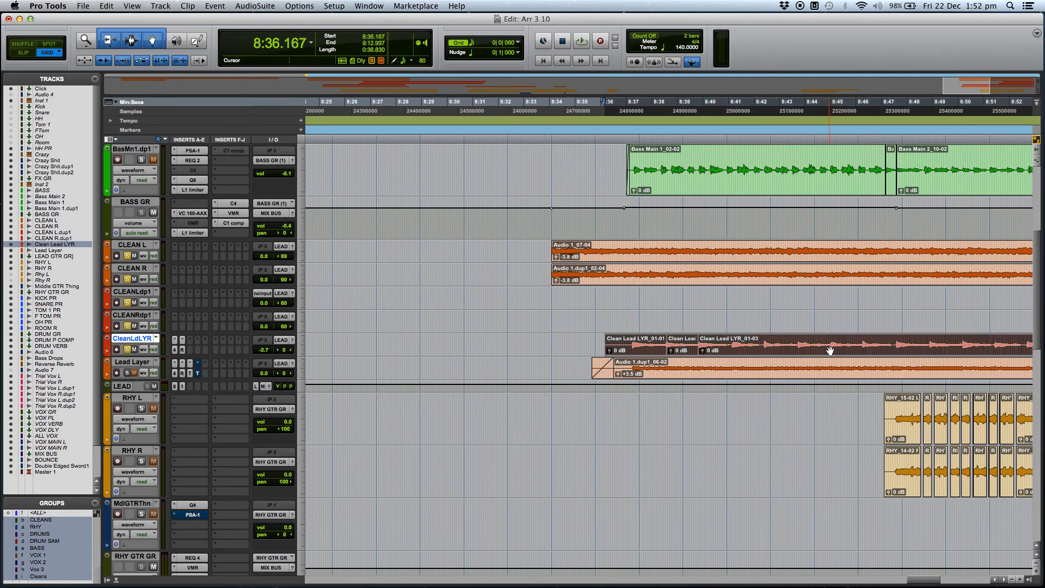
pyautogui.press('t')
pyautogui.hscroll(2, 824, 335)
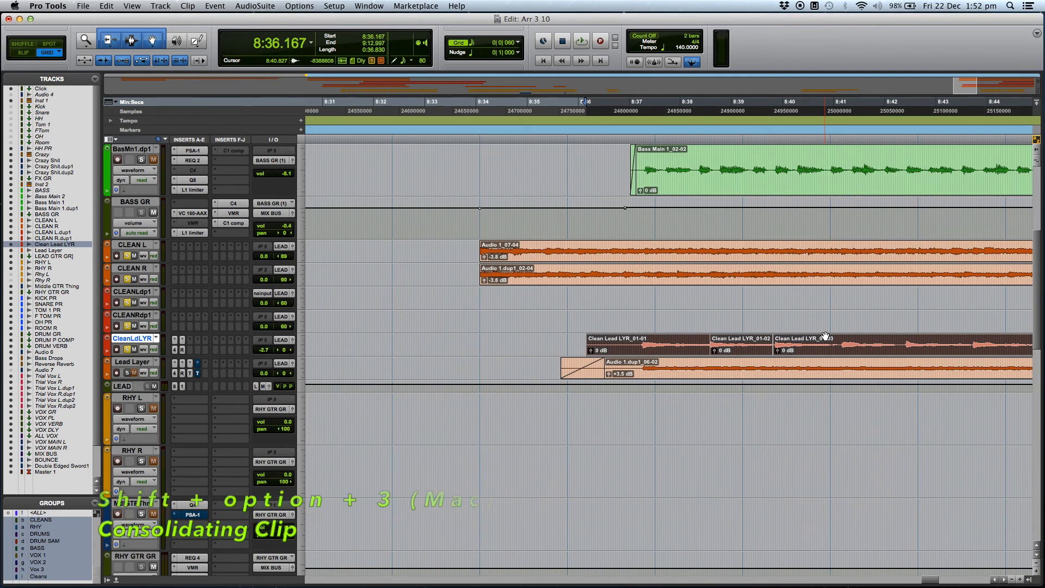
pyautogui.hotkey('shift', 'alt', '3')
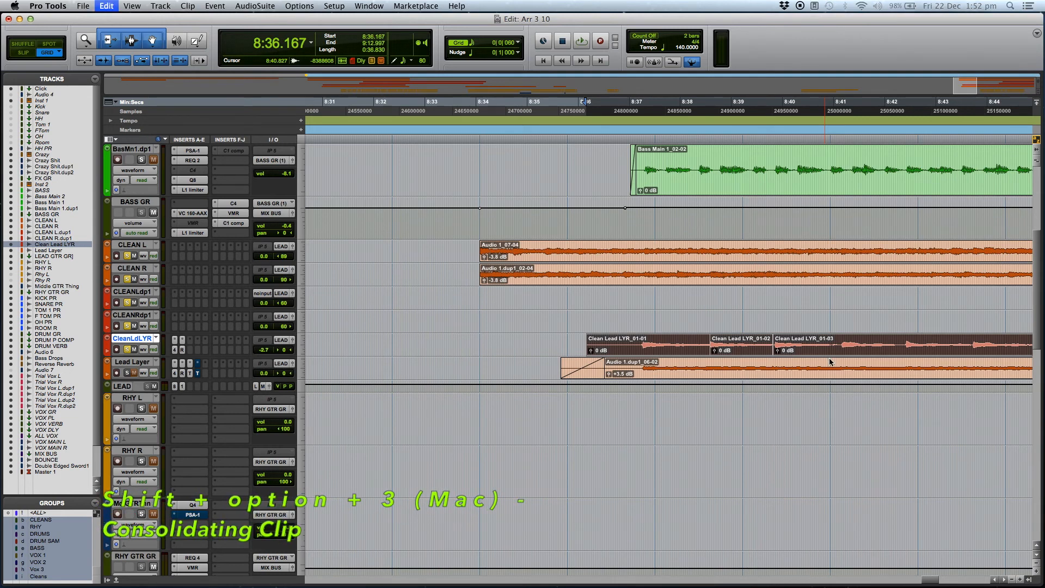
# Set the playback start at about 8:35.979, just before the consolidated CleanLdLYR clip.
pyautogui.click(581, 410)
pyautogui.press('r')
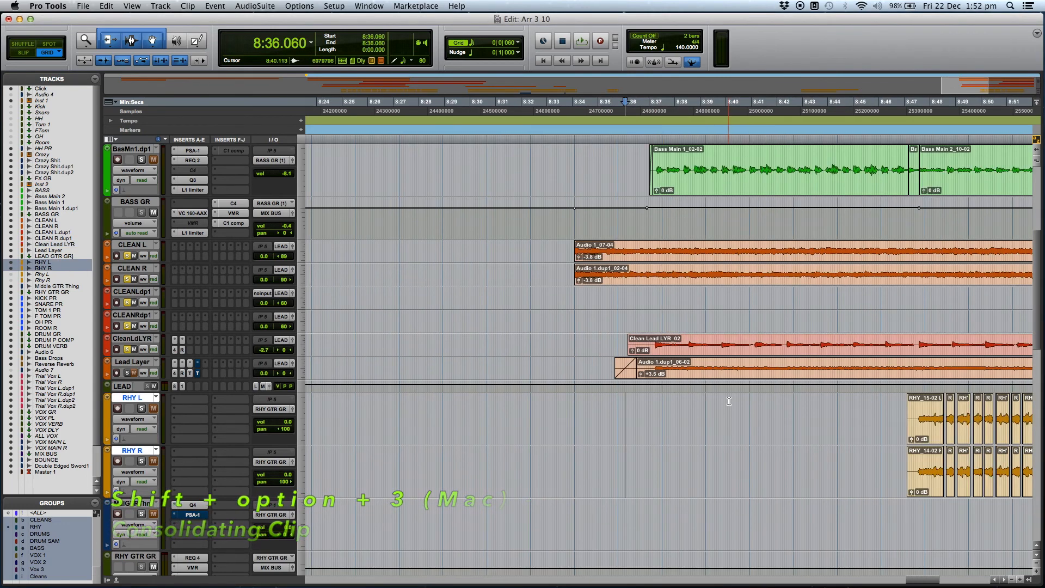
pyautogui.click(632, 407)
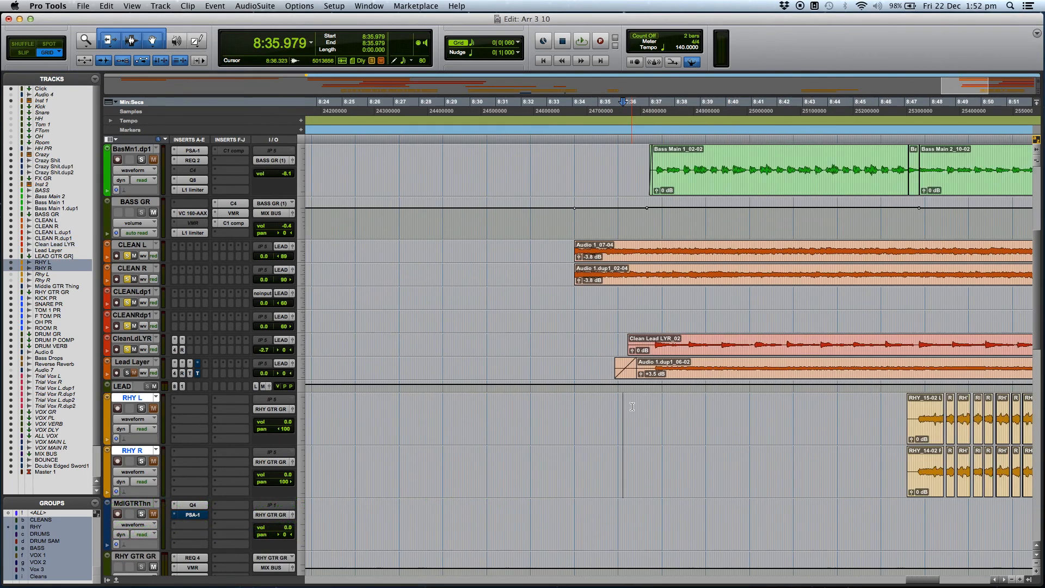